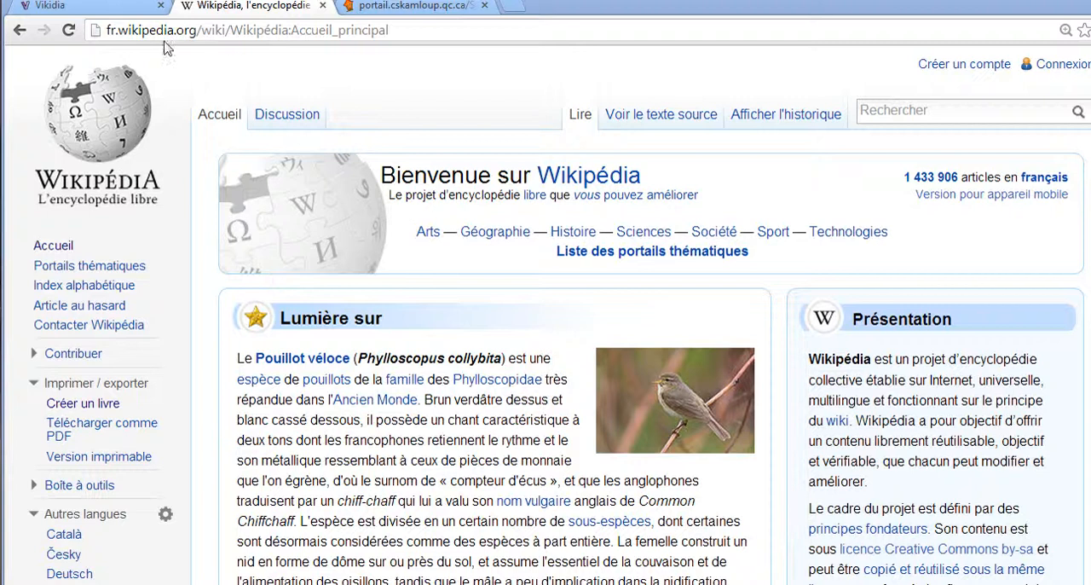
Start the book creator (Créateur de livres) from Wikipedia's print/export options
left_click_drag(106, 32, 196, 28)
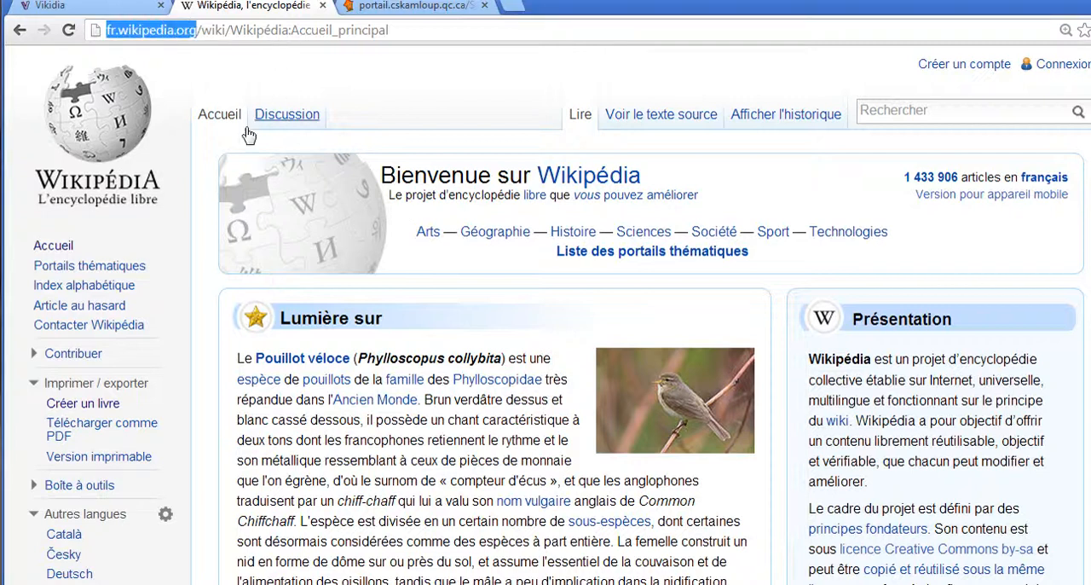
scroll(189, 175, "down", 2)
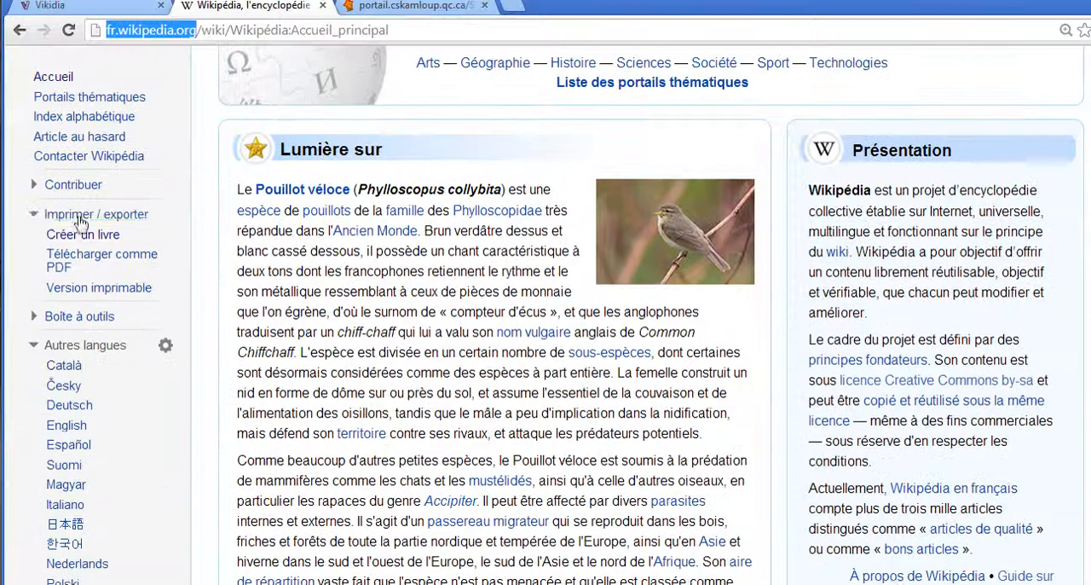
left_click(45, 218)
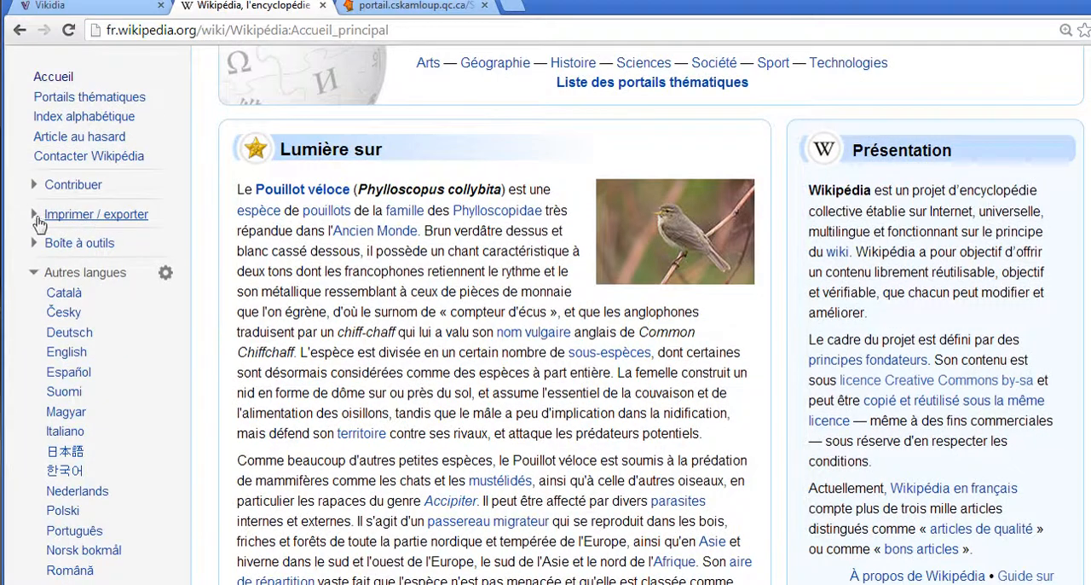
left_click(36, 218)
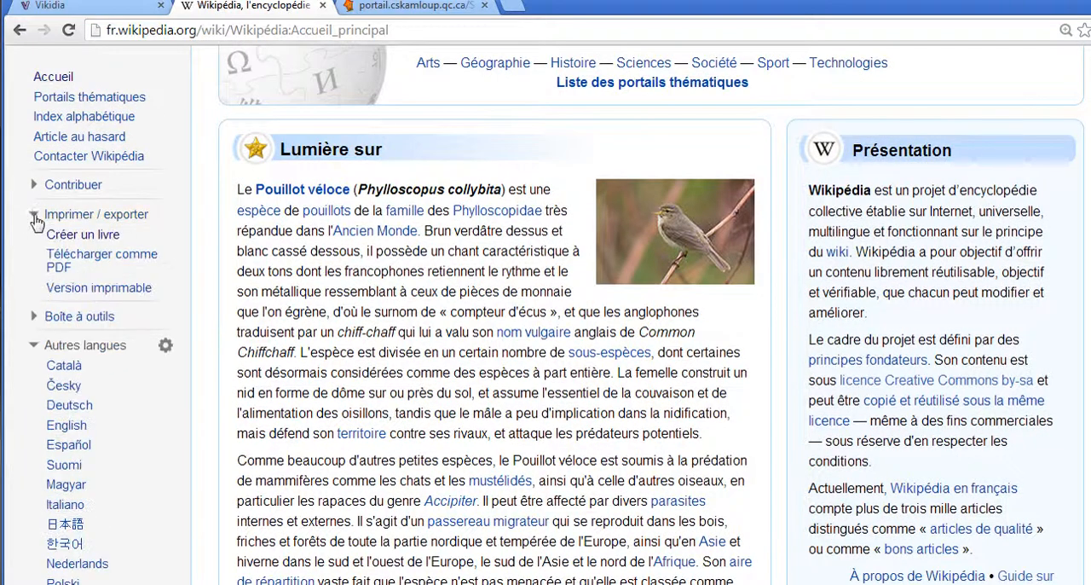
left_click(81, 237)
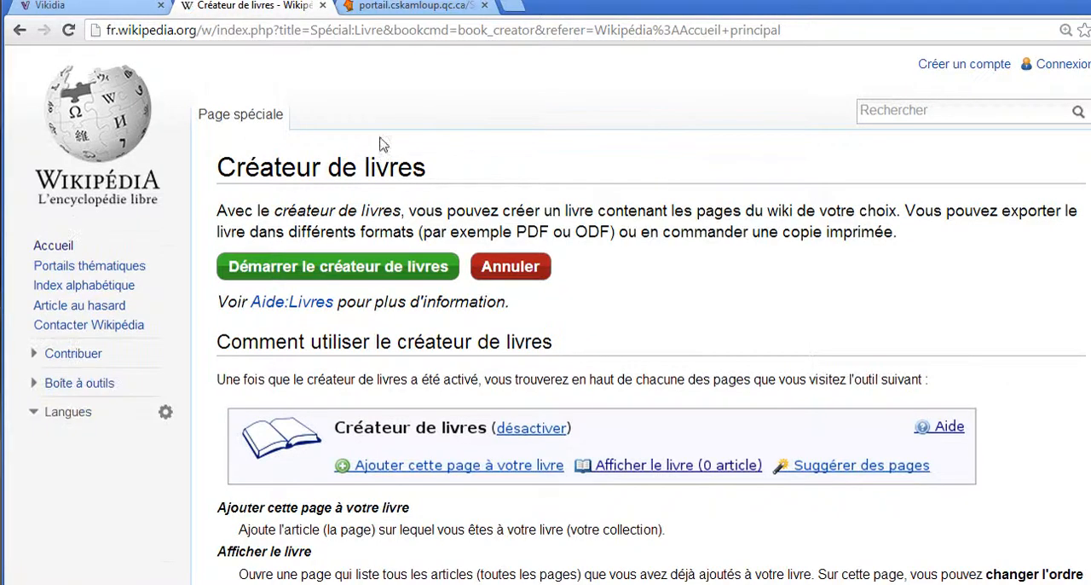
left_click(385, 274)
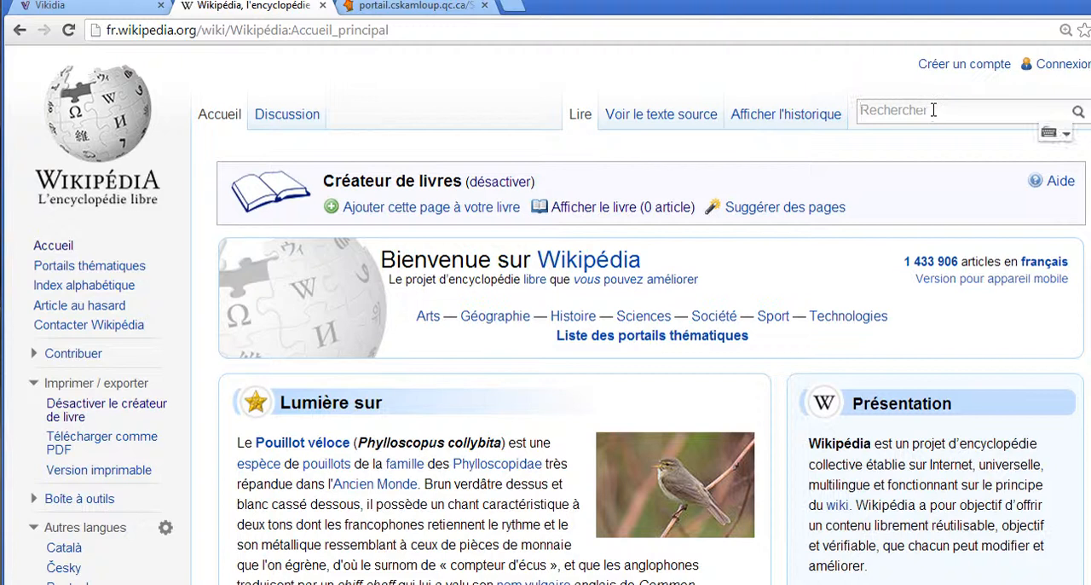
Find the Maurice Duplessis article through the wiki search and add it to the book
type("mauri")
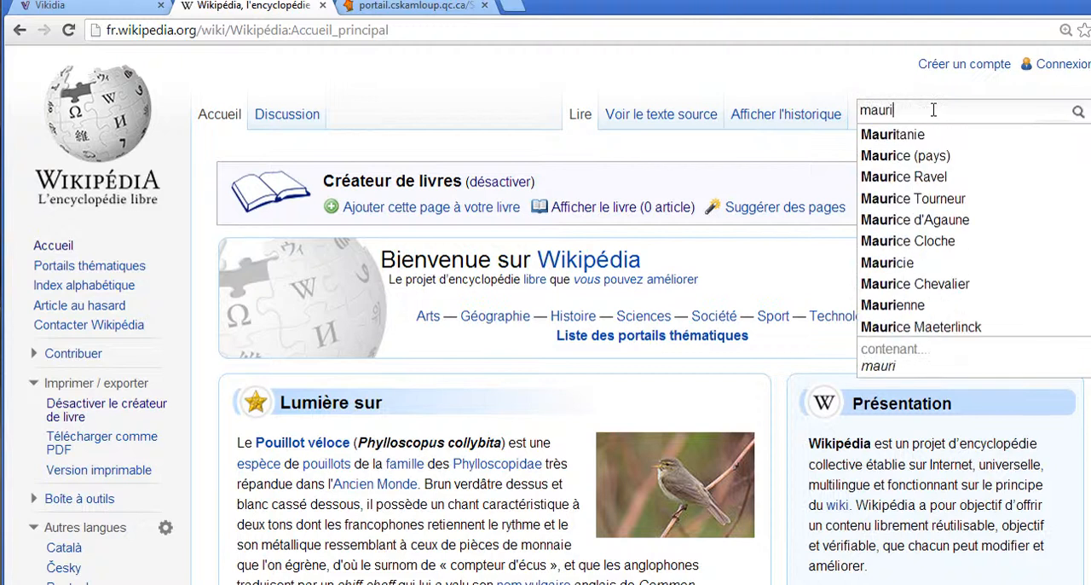
type("ce")
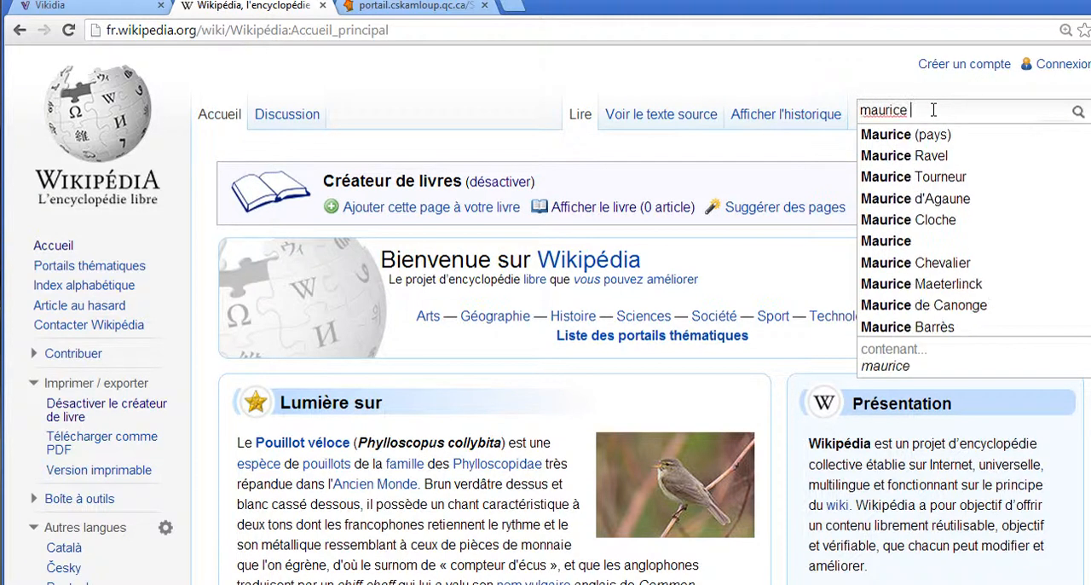
type(" du")
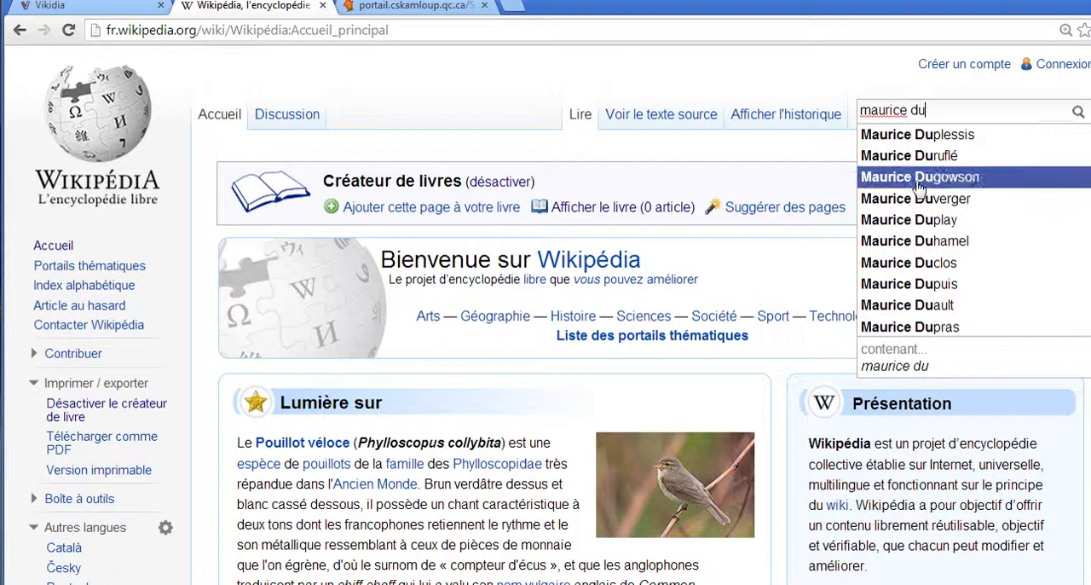
left_click(927, 134)
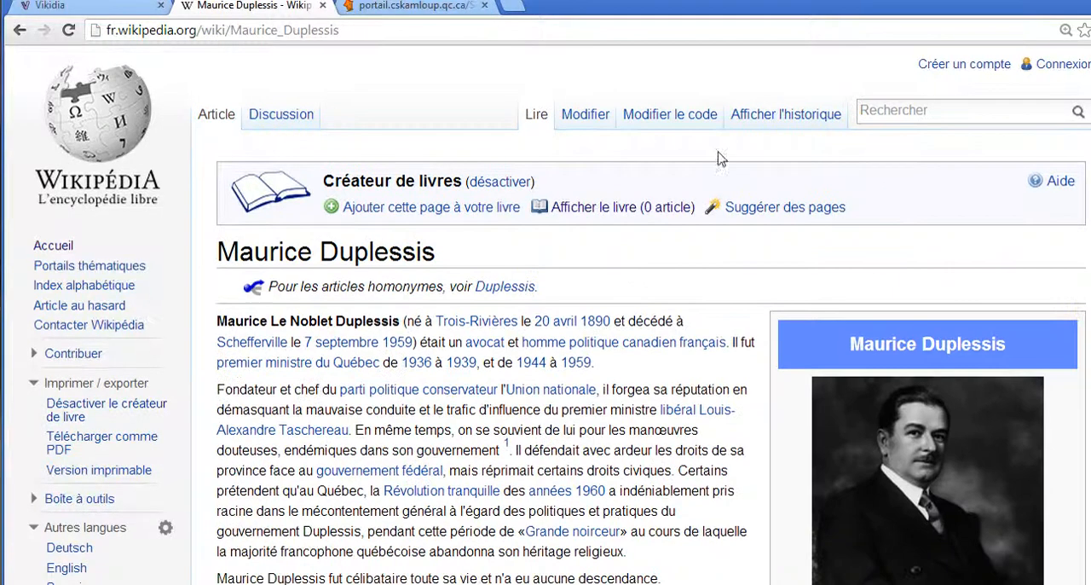
scroll(552, 284, "down", 1)
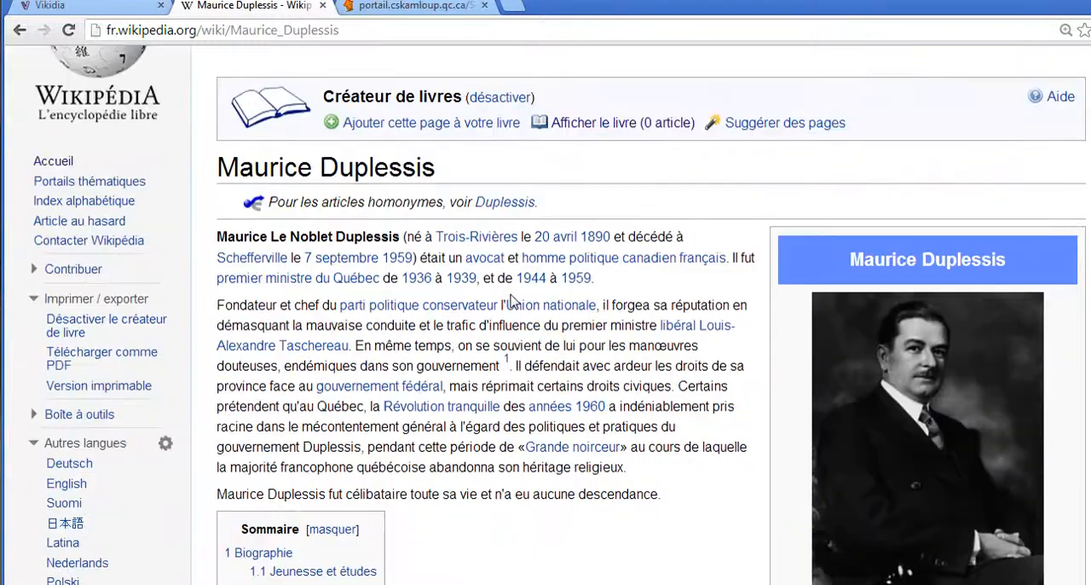
left_click_drag(240, 167, 469, 177)
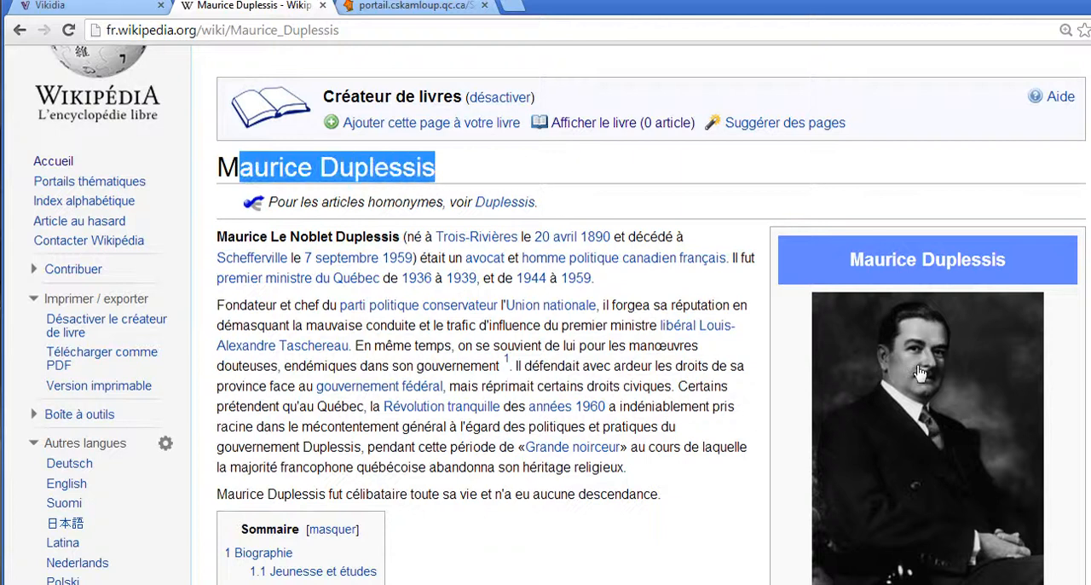
scroll(528, 342, "up", 1)
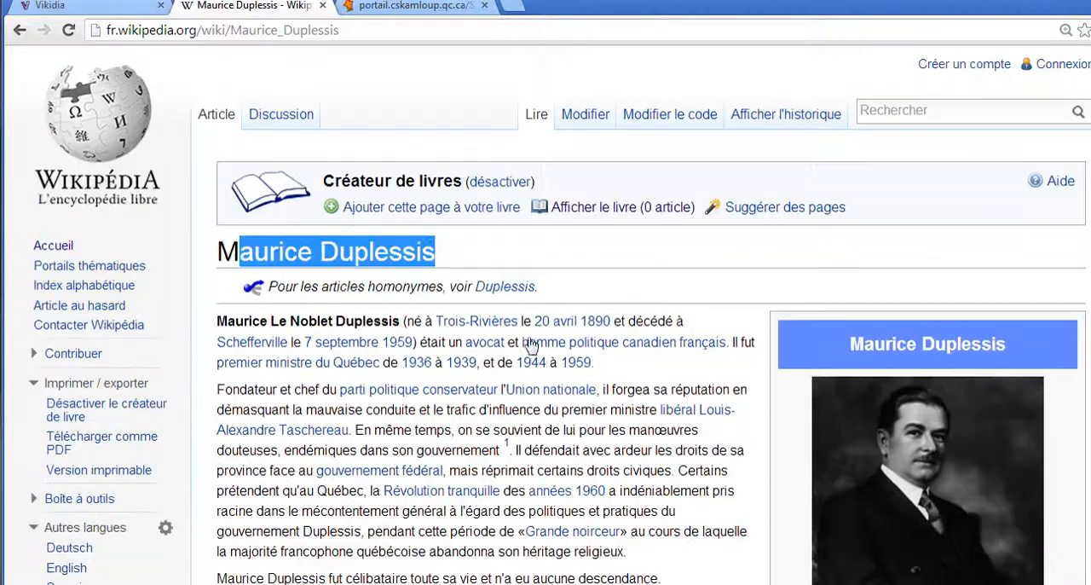
left_click(458, 212)
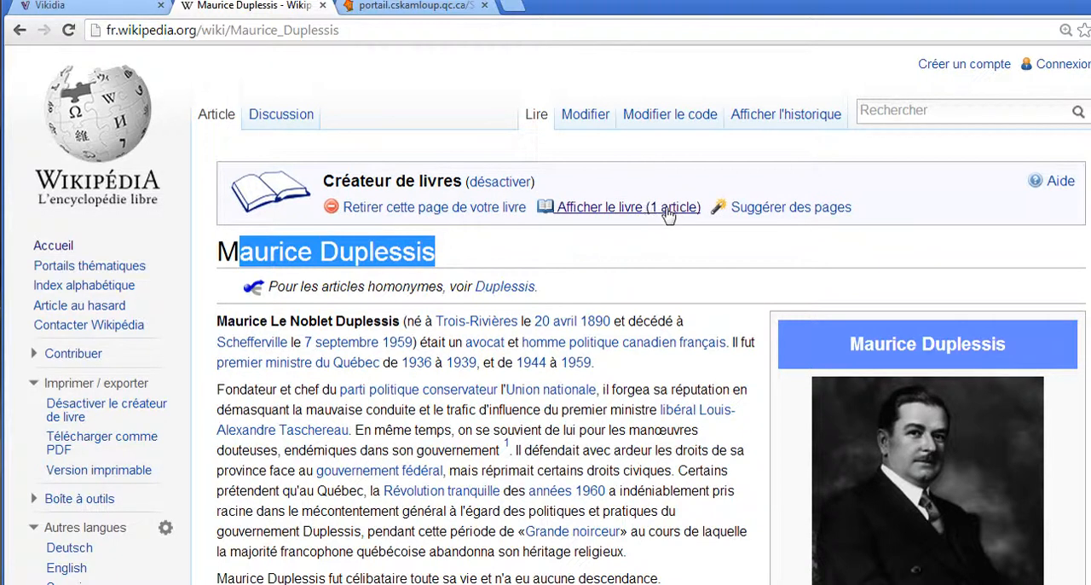
Search for "rene levesque", open the René Lévesque article and add it to the book
left_click(942, 110)
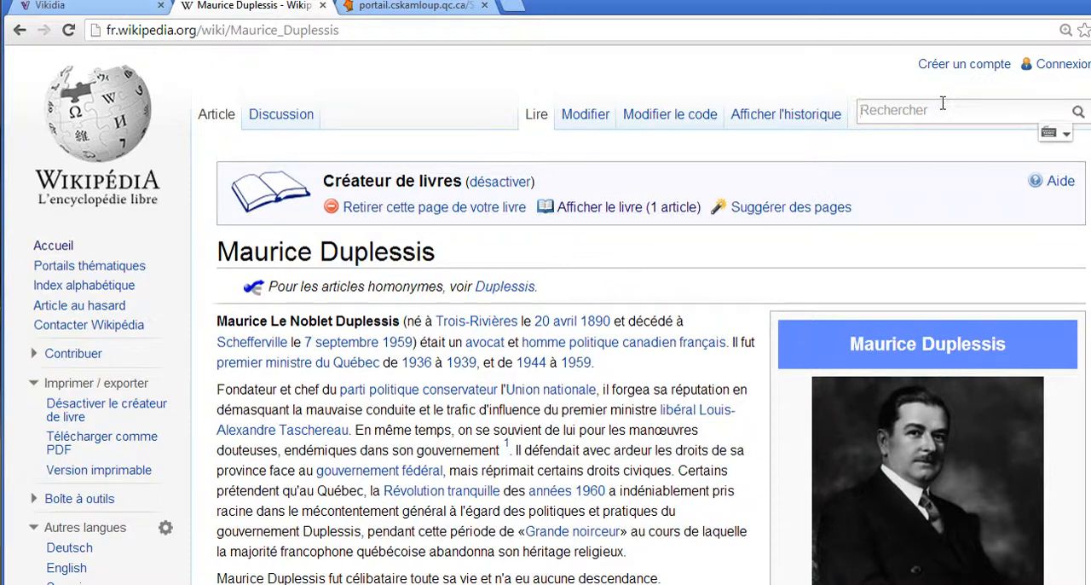
type("ren")
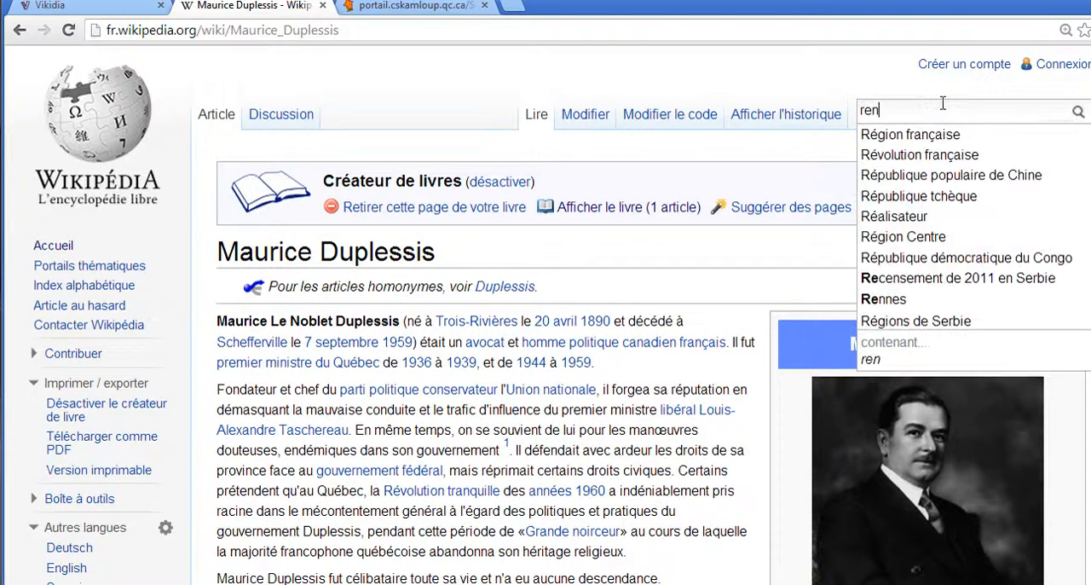
type("e l")
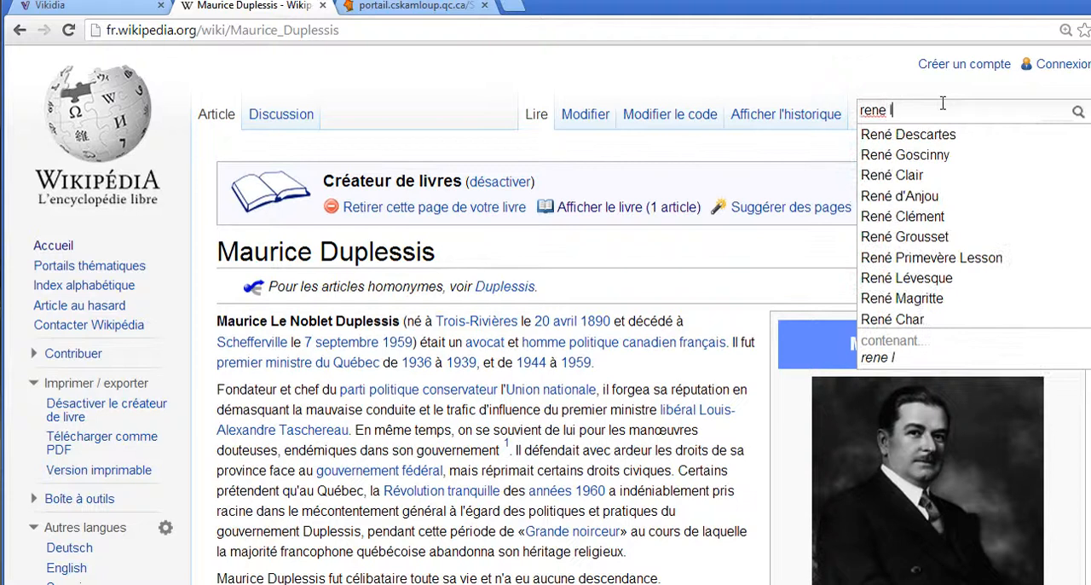
type("evesque")
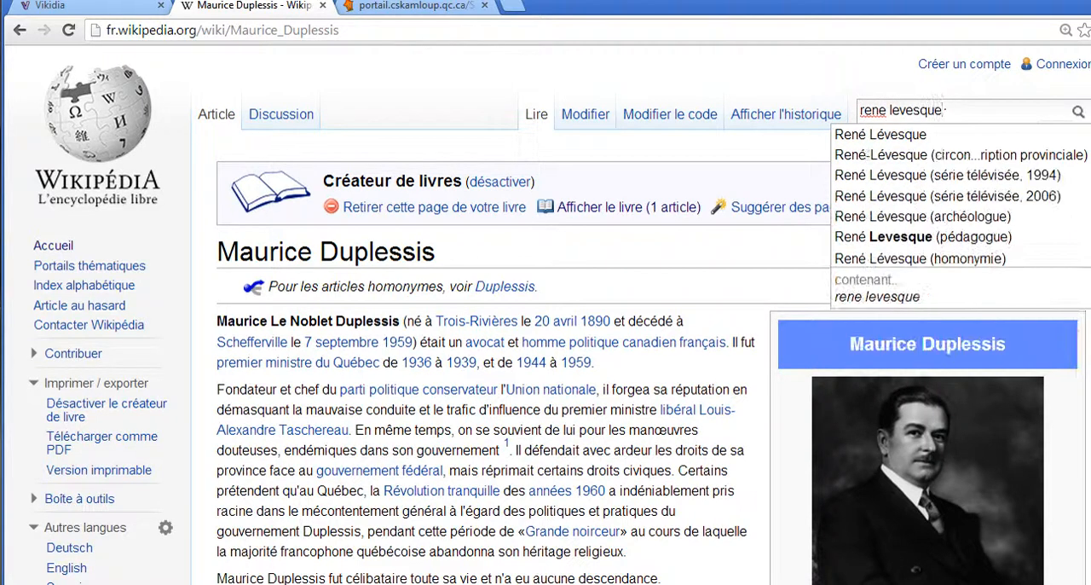
left_click(905, 135)
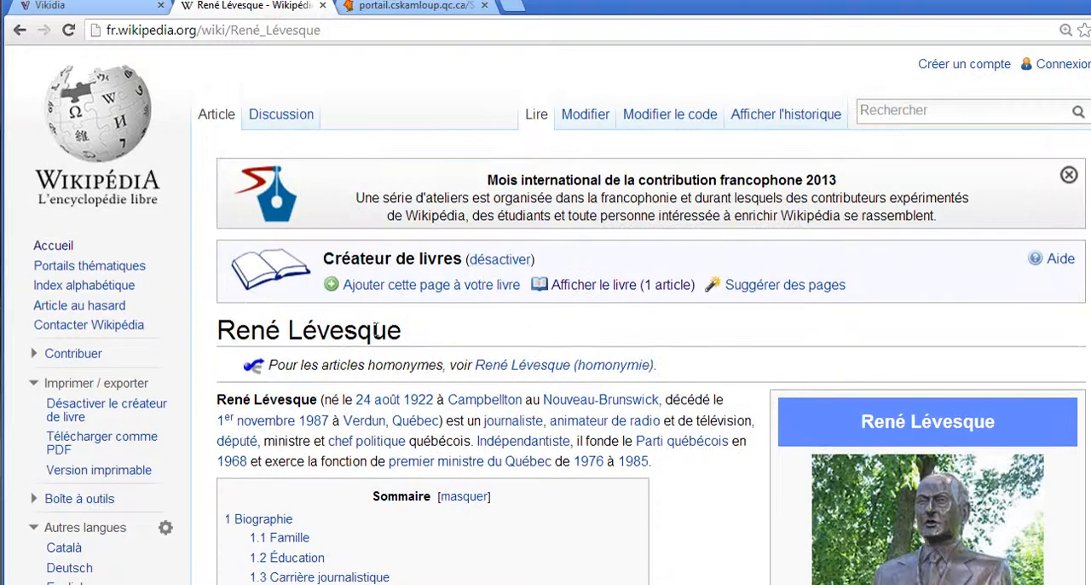
scroll(375, 329, "down", 2)
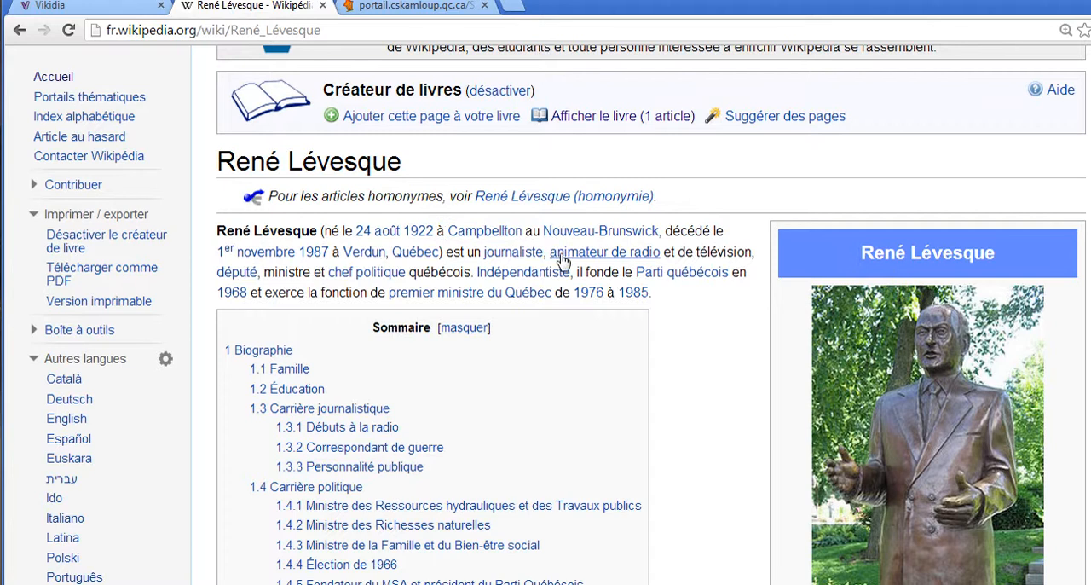
scroll(560, 268, "down", 3)
scroll(560, 271, "down", 4)
scroll(560, 273, "up", 10)
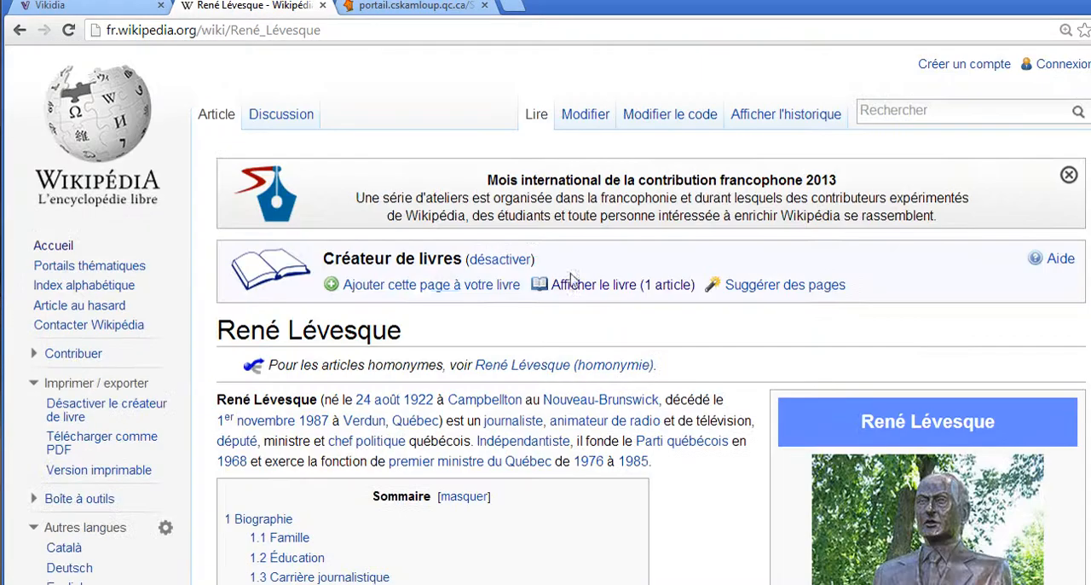
left_click(460, 290)
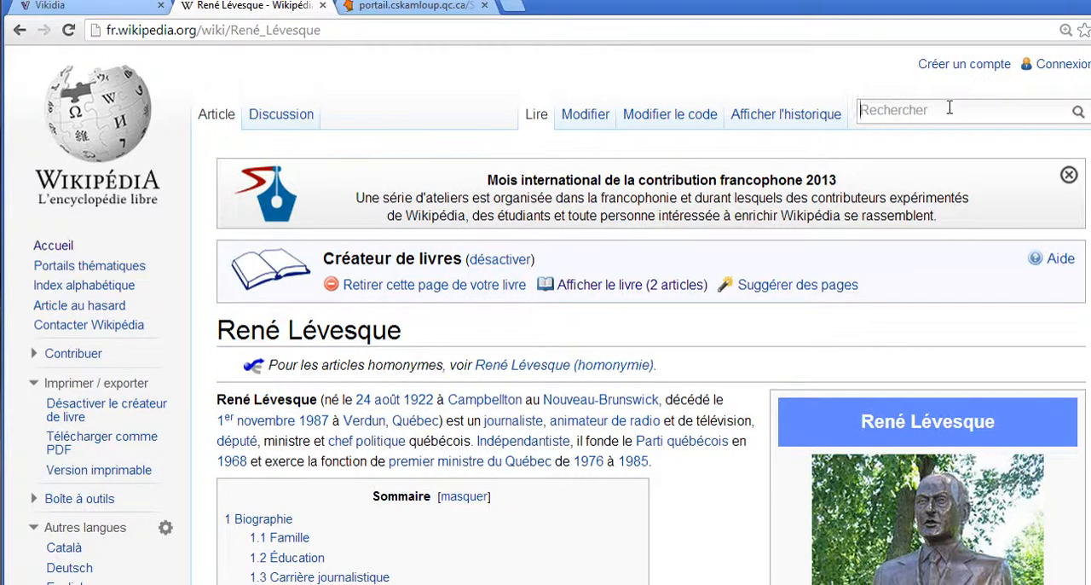
Search for "robert bourassa", open the Robert Bourassa article and add it to the book
type("robe")
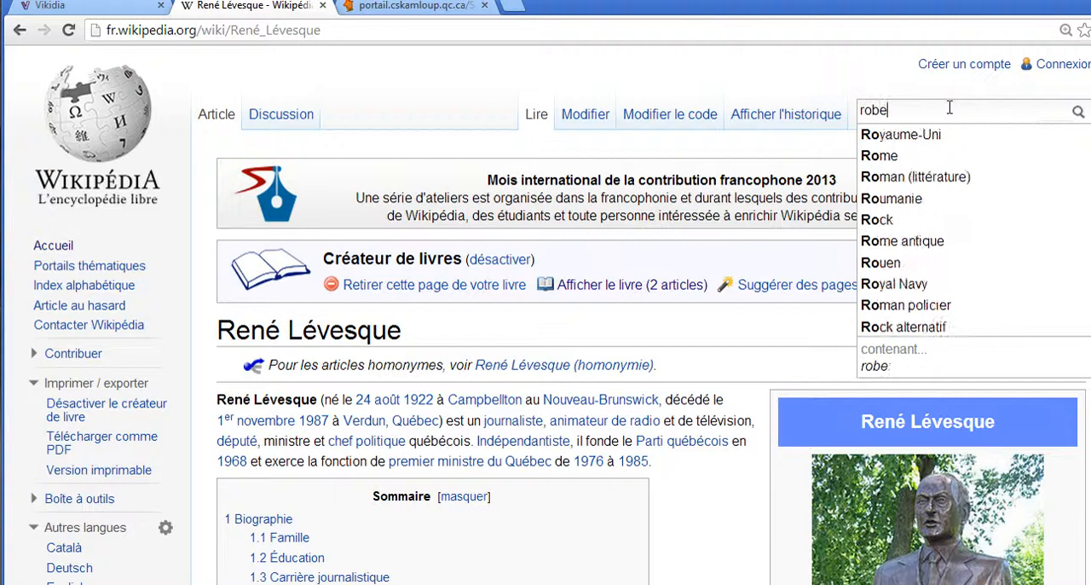
type("rt bourassa")
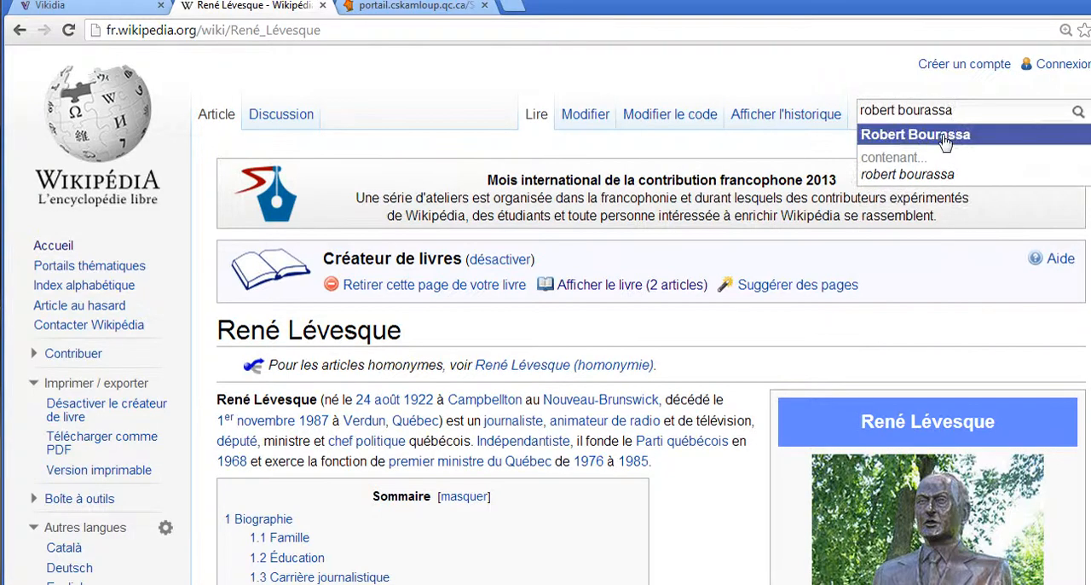
left_click(946, 134)
scroll(571, 260, "down", 3)
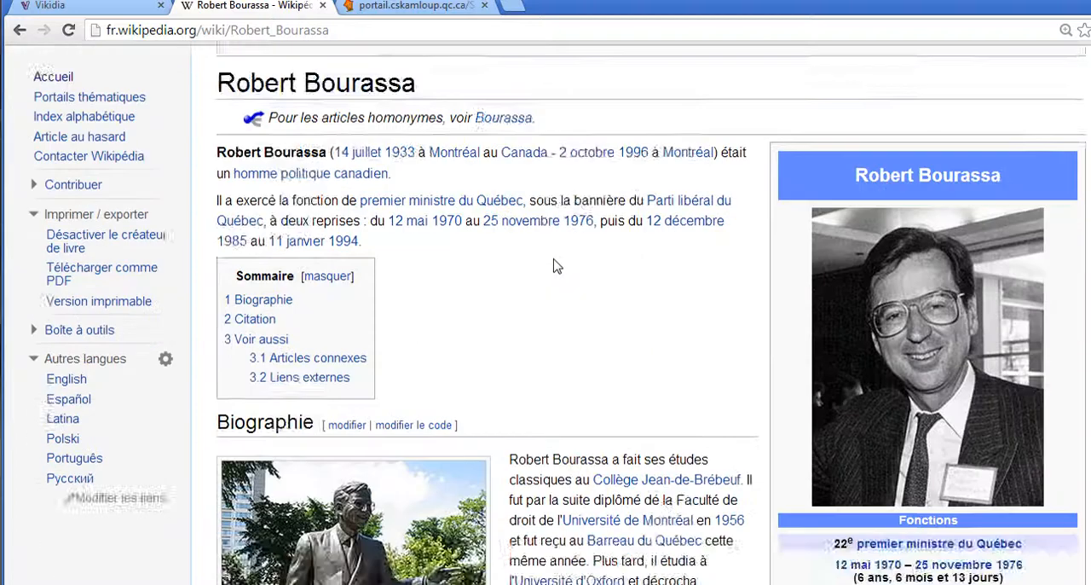
scroll(546, 271, "up", 2)
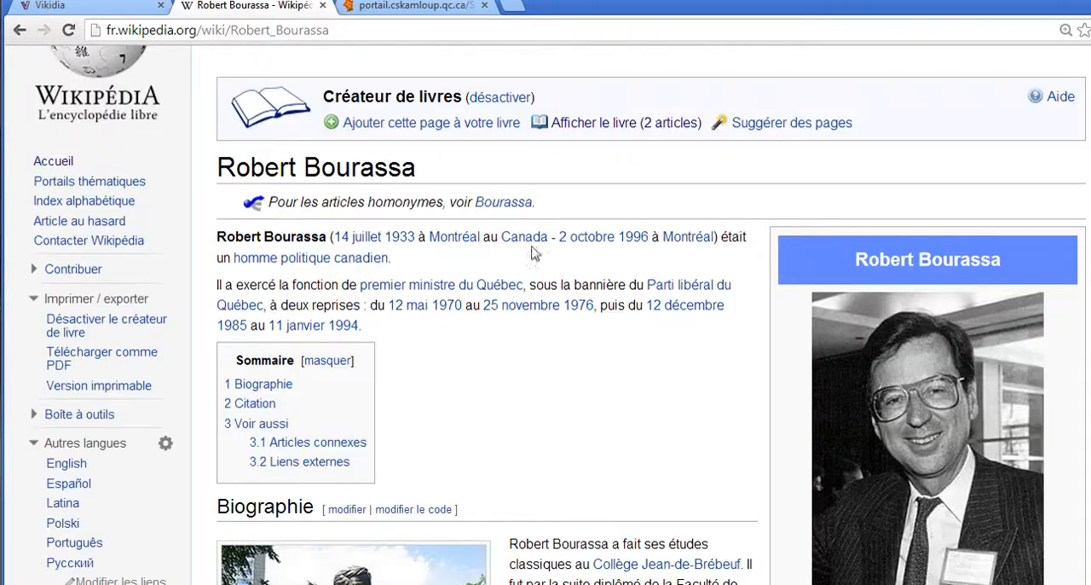
left_click(456, 126)
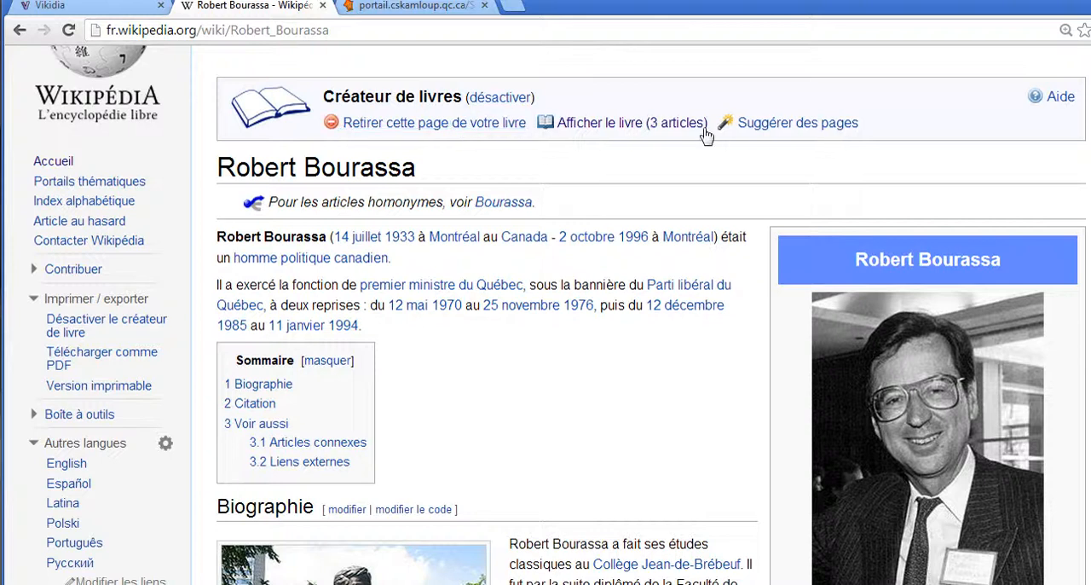
Find the Jacques Parizeau article through the wiki search and add it to the book
scroll(968, 112, "up", 1)
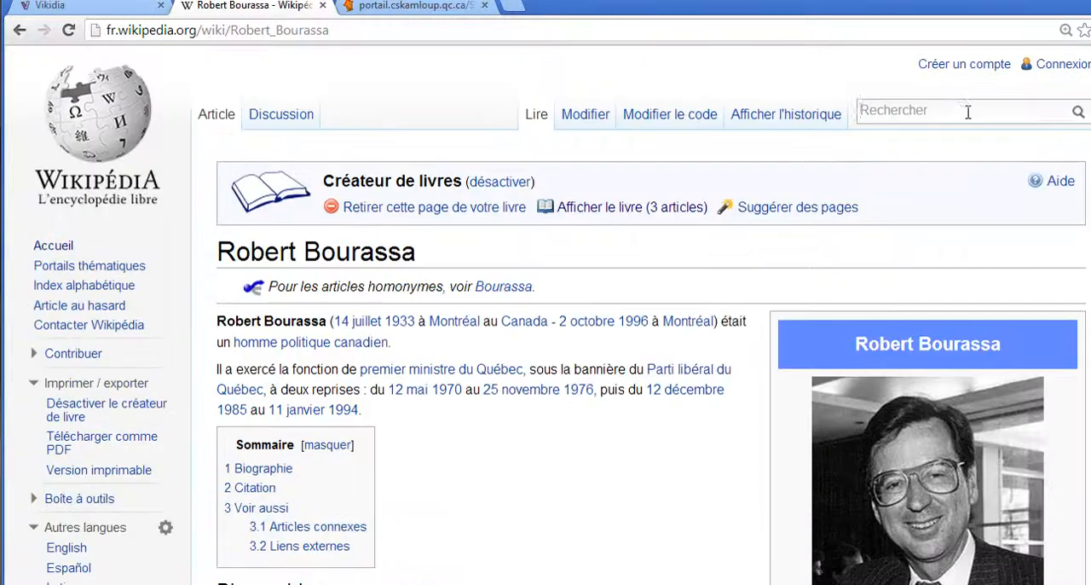
type("jac")
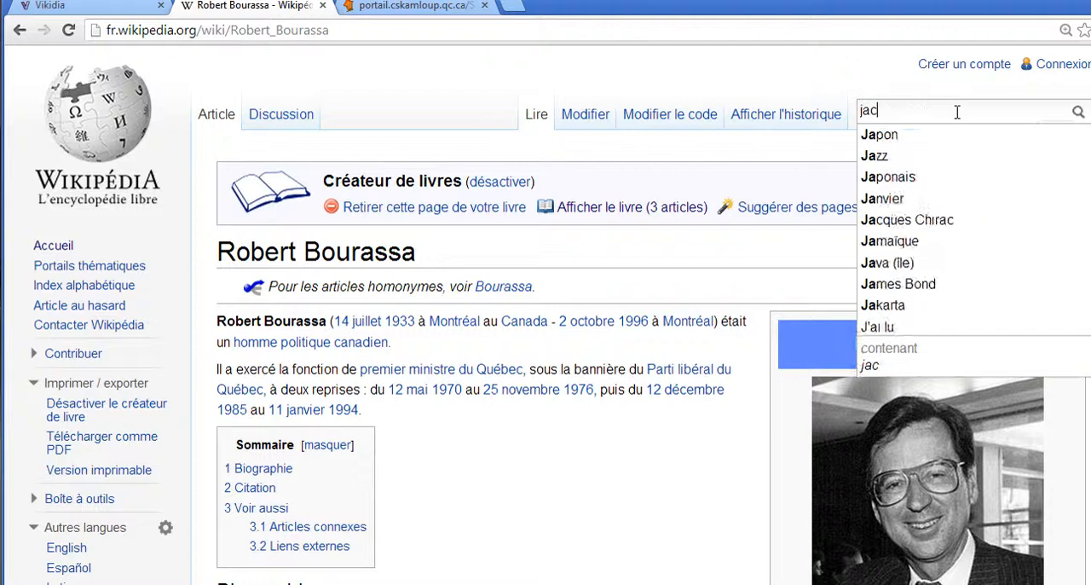
type("ques pari")
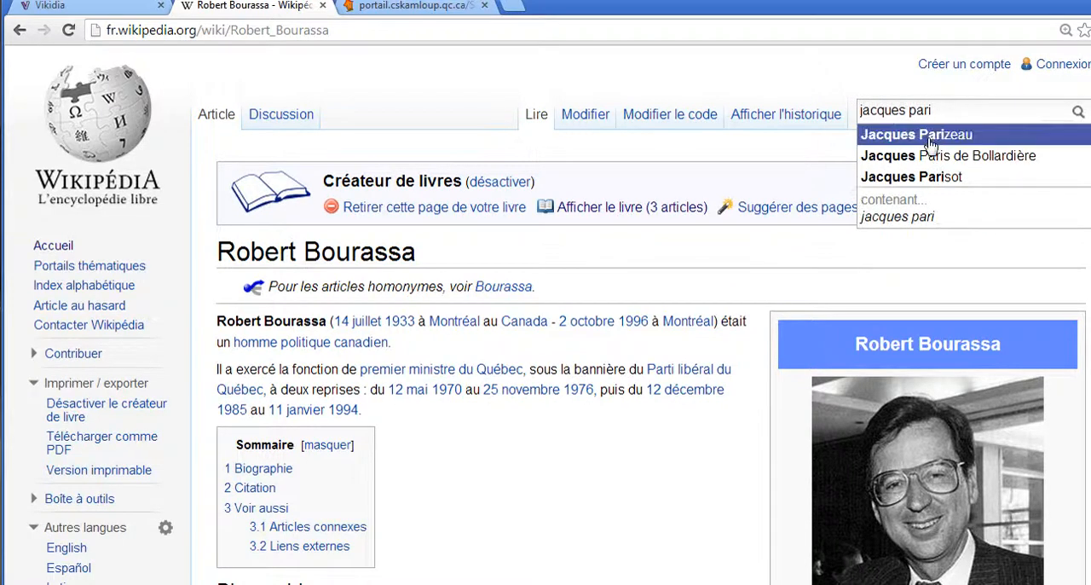
left_click(925, 136)
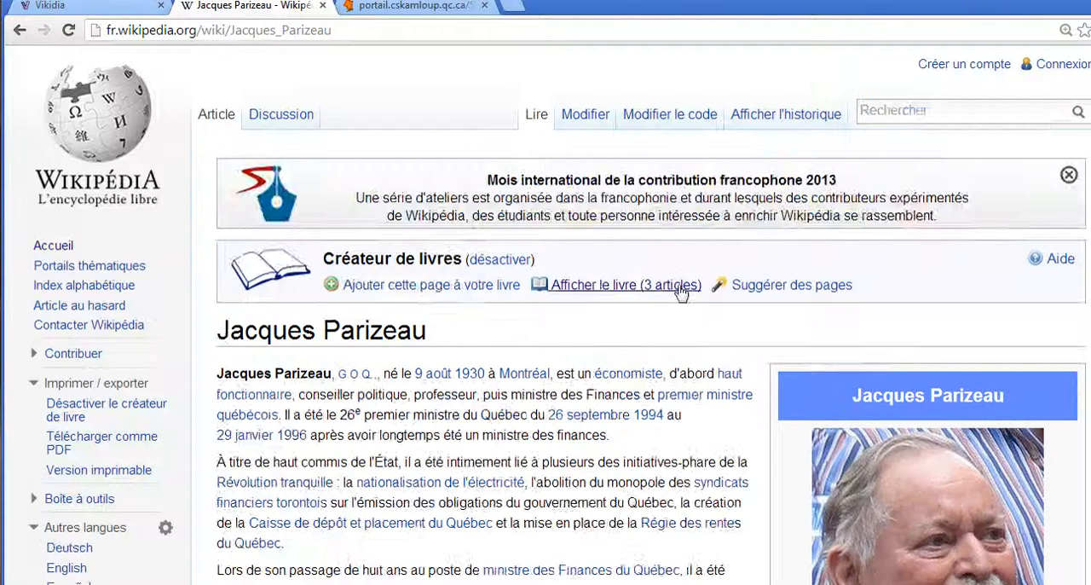
scroll(699, 290, "down", 3)
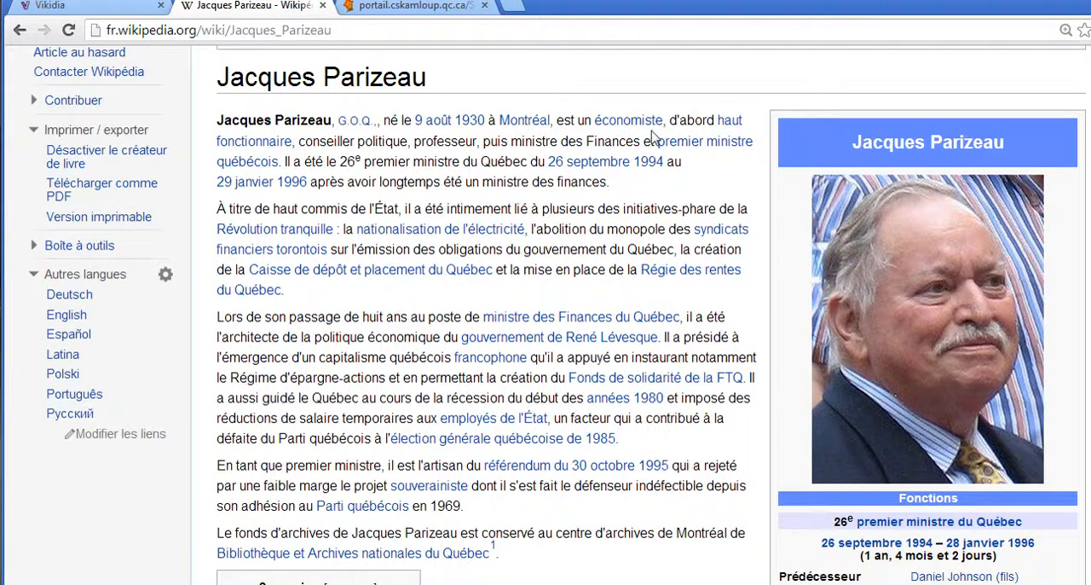
scroll(440, 231, "down", 1)
scroll(417, 273, "up", 5)
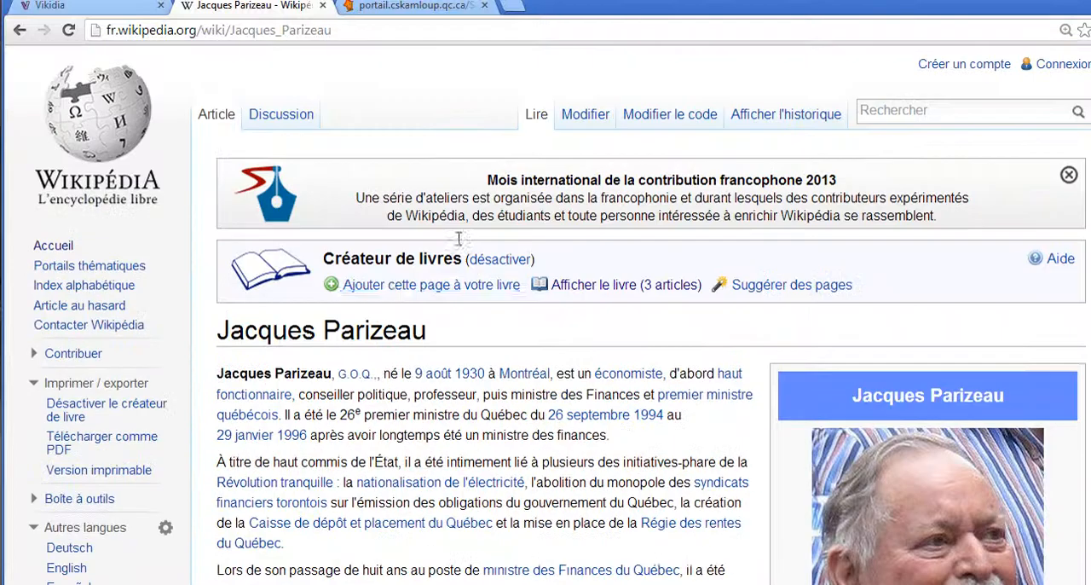
left_click(402, 290)
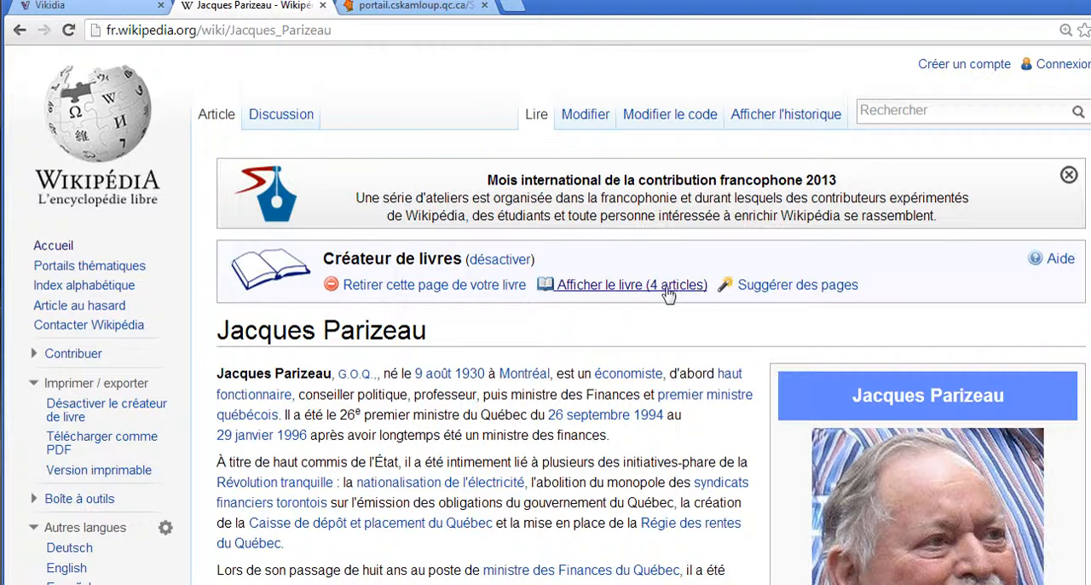
Open the book's management page, title it "Les premiers ministres du Québec" and move Robert Bourassa ahead of René Lévesque
left_click(625, 294)
left_click(471, 294)
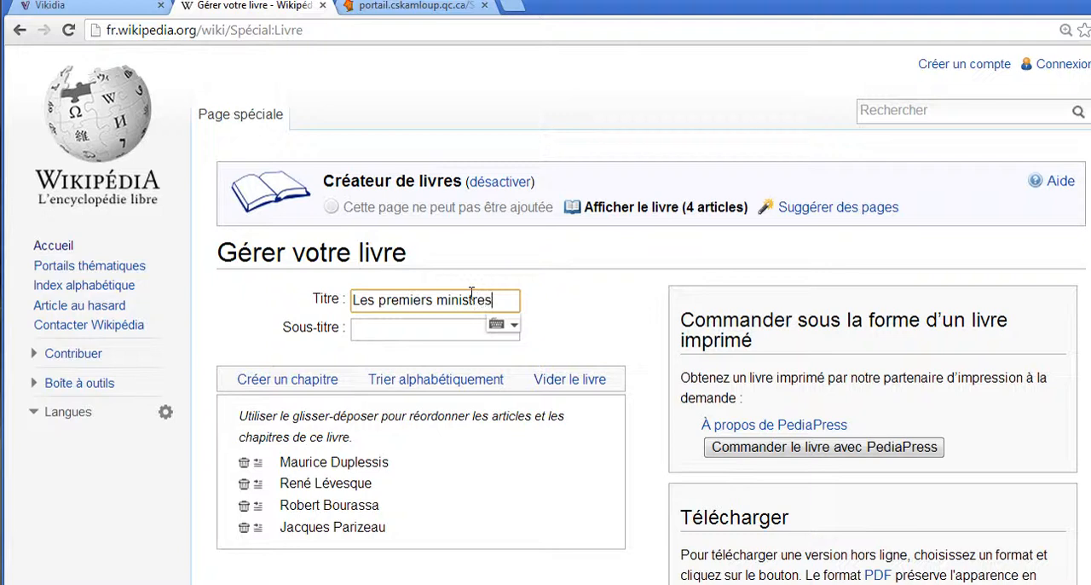
type("Qu")
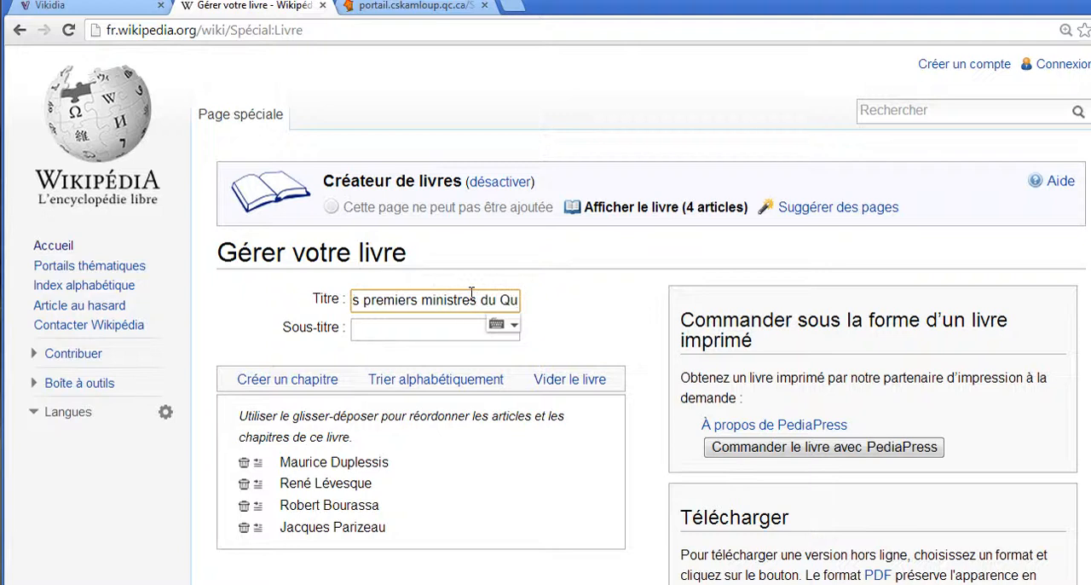
type("ébec")
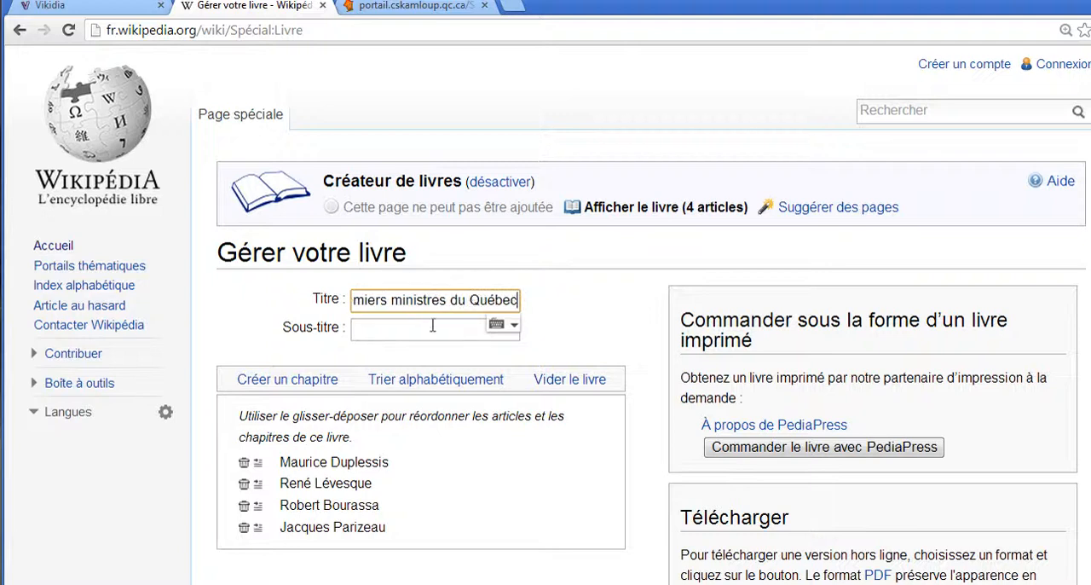
left_click(424, 323)
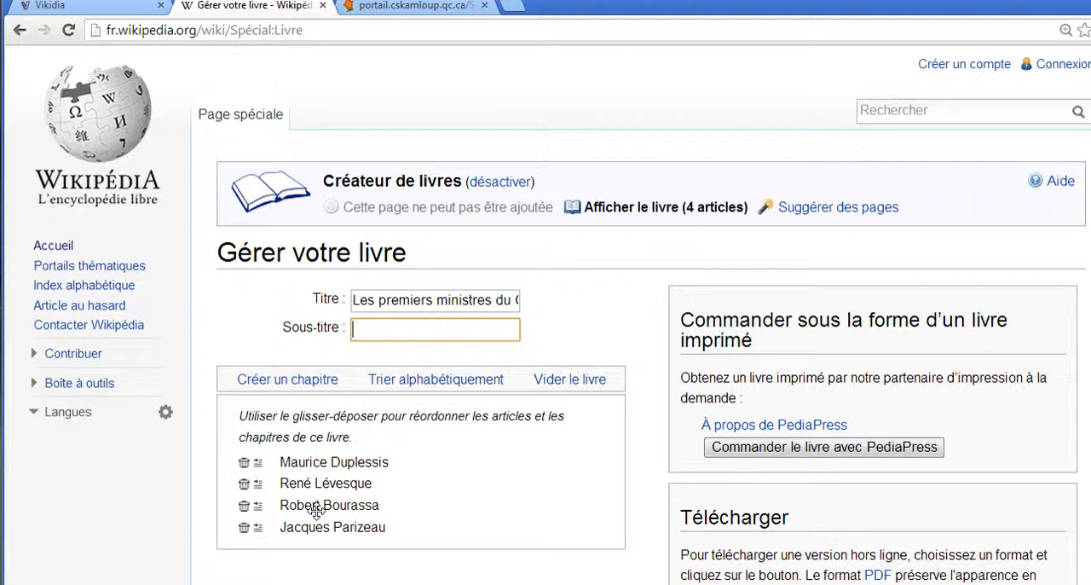
left_click_drag(316, 510, 330, 484)
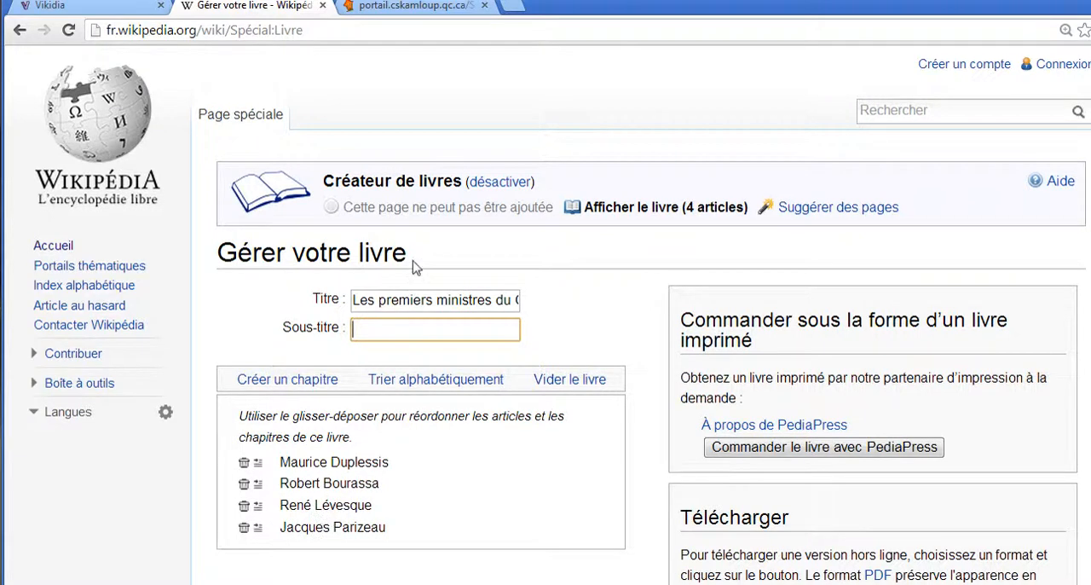
Generate the book in e-book (PDF) format and open the rendered file
scroll(394, 411, "down", 2)
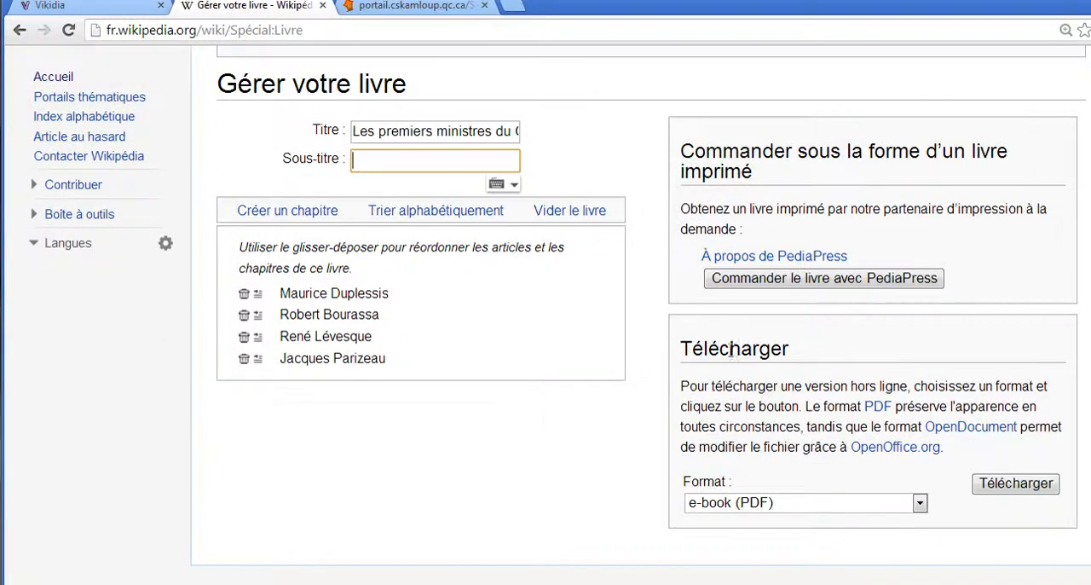
left_click(757, 504)
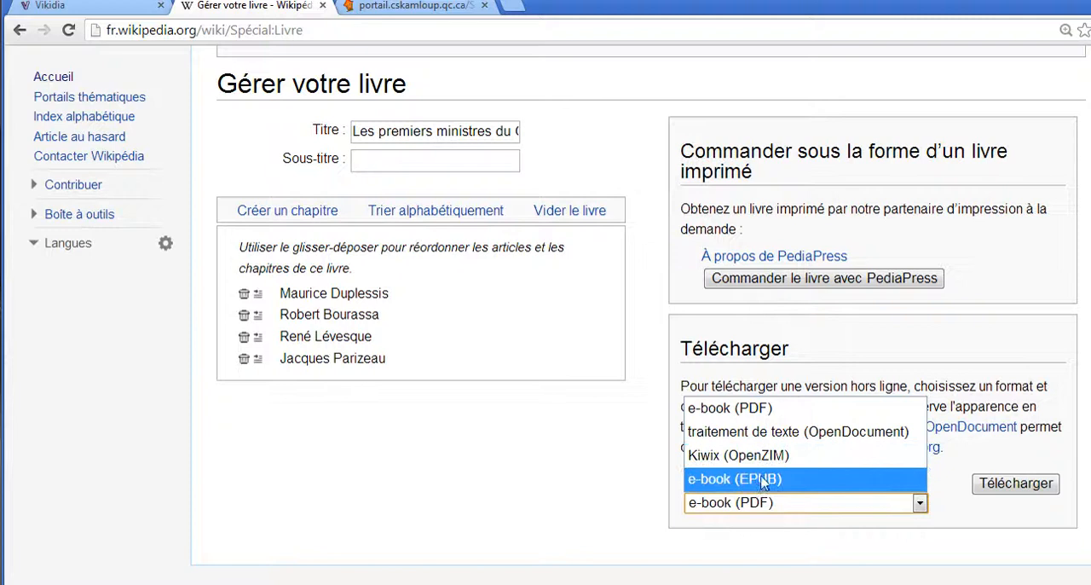
left_click(736, 416)
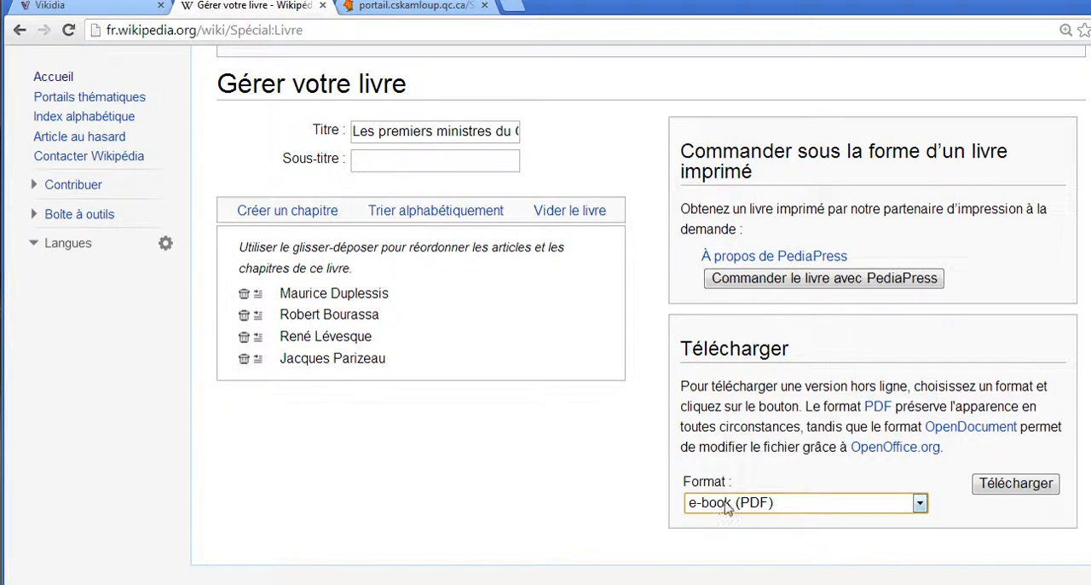
left_click(1006, 484)
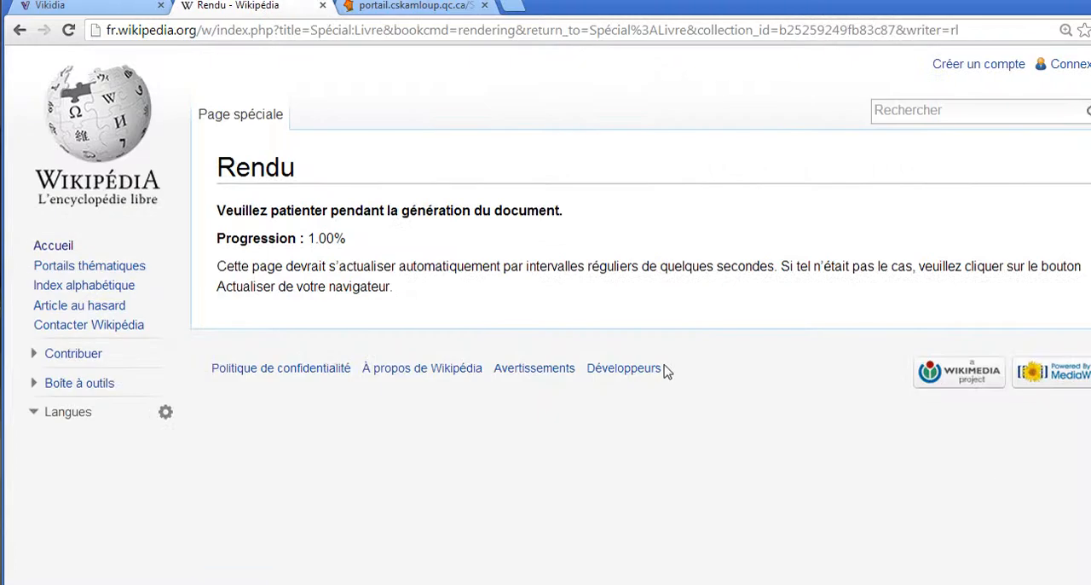
left_click_drag(304, 240, 360, 240)
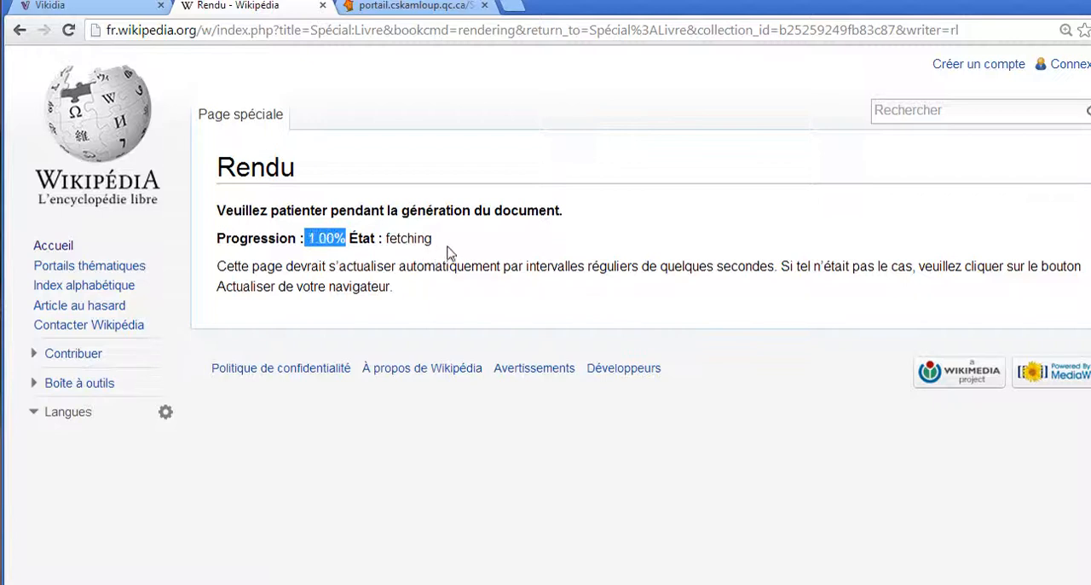
left_click_drag(505, 239, 601, 239)
left_click(529, 254)
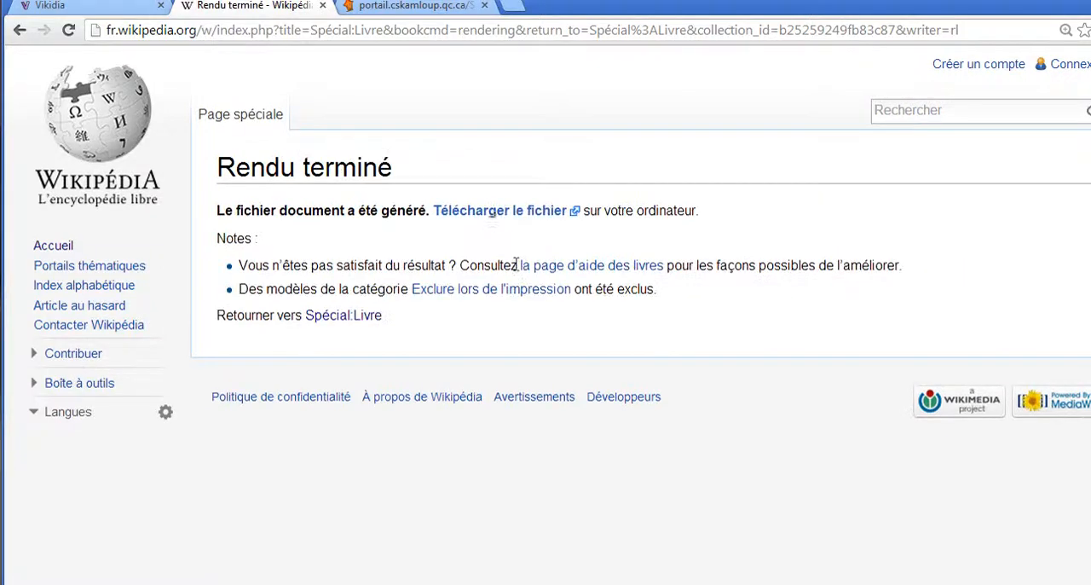
left_click(506, 218)
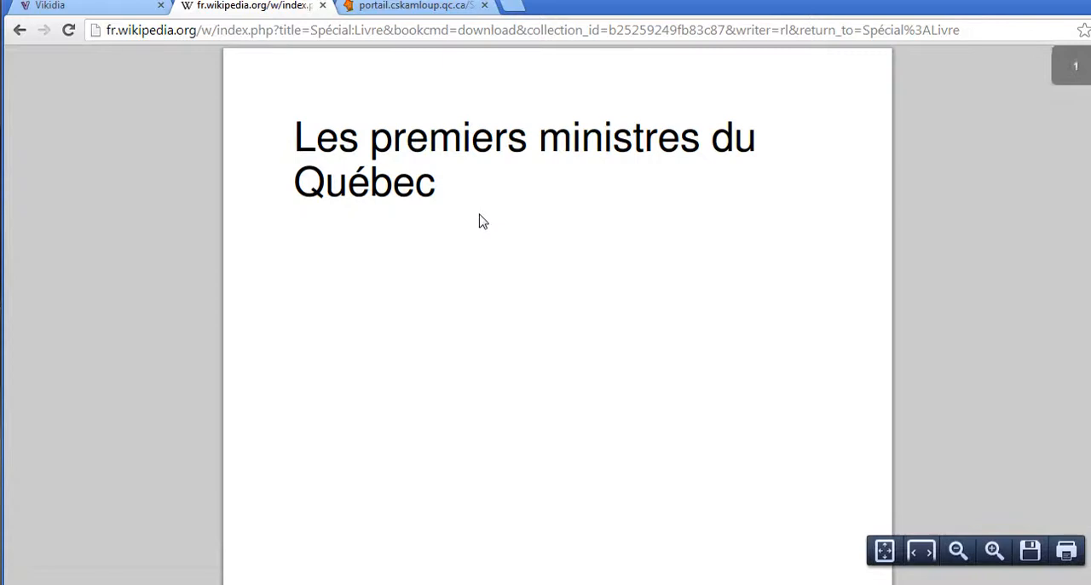
Examine the PDF's table of contents, including its article list, references and licence sections
scroll(419, 233, "down", 6)
scroll(418, 238, "down", 5)
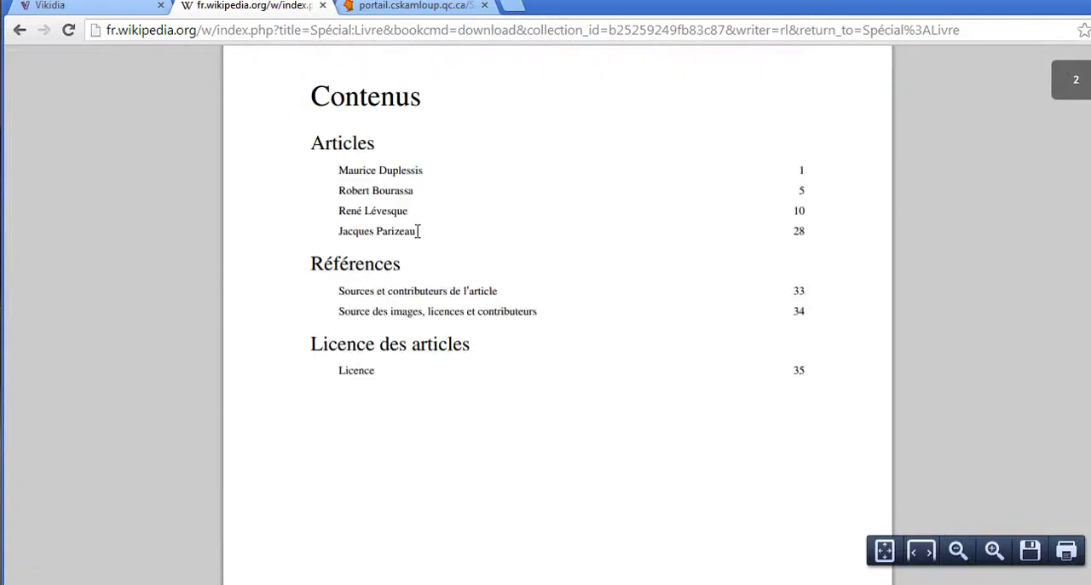
left_click_drag(339, 171, 435, 170)
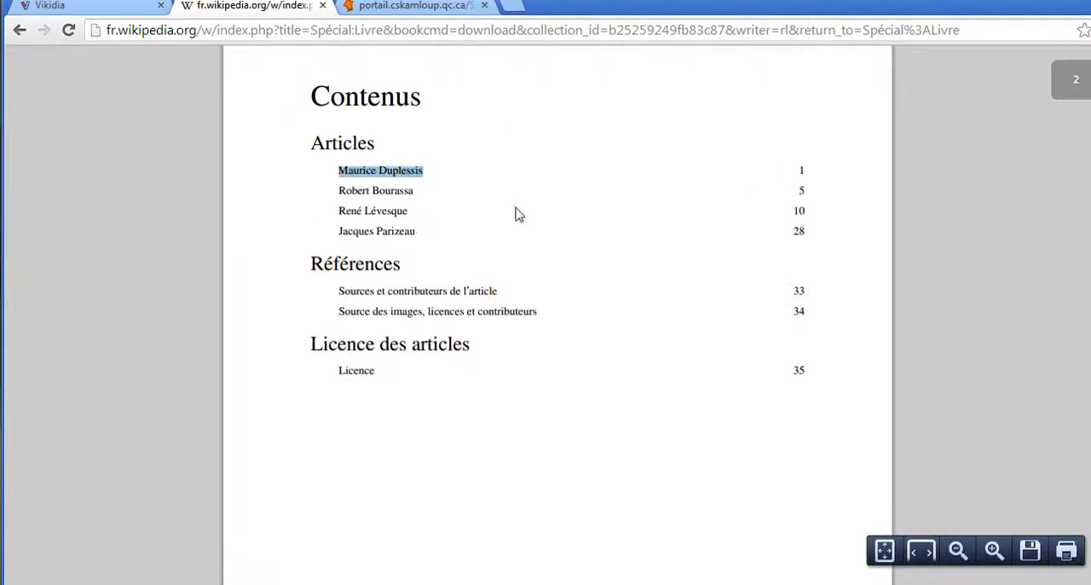
left_click_drag(339, 189, 415, 191)
left_click_drag(341, 210, 409, 211)
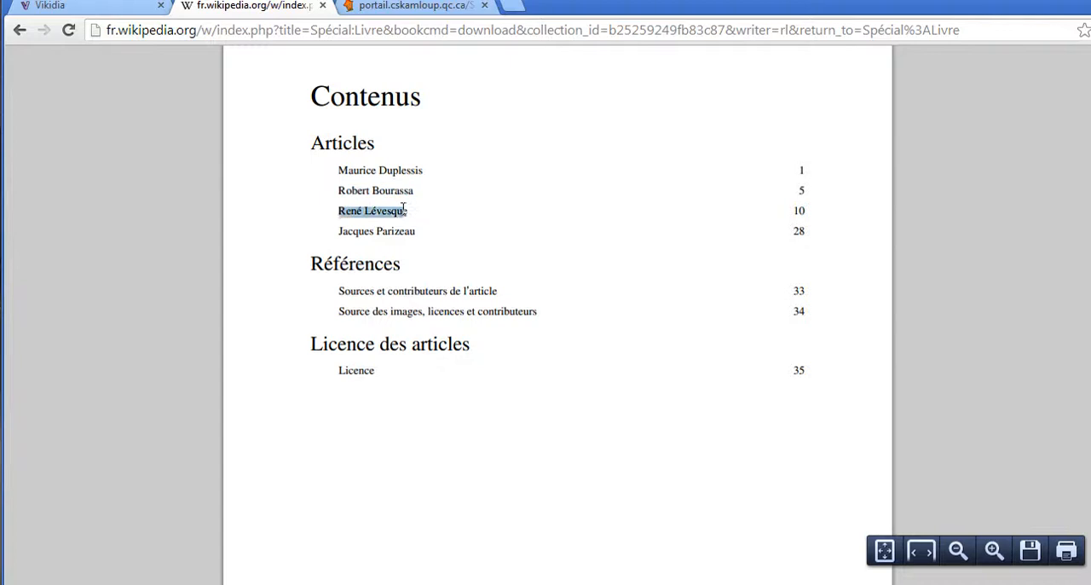
left_click_drag(336, 231, 434, 234)
scroll(434, 231, "down", 1)
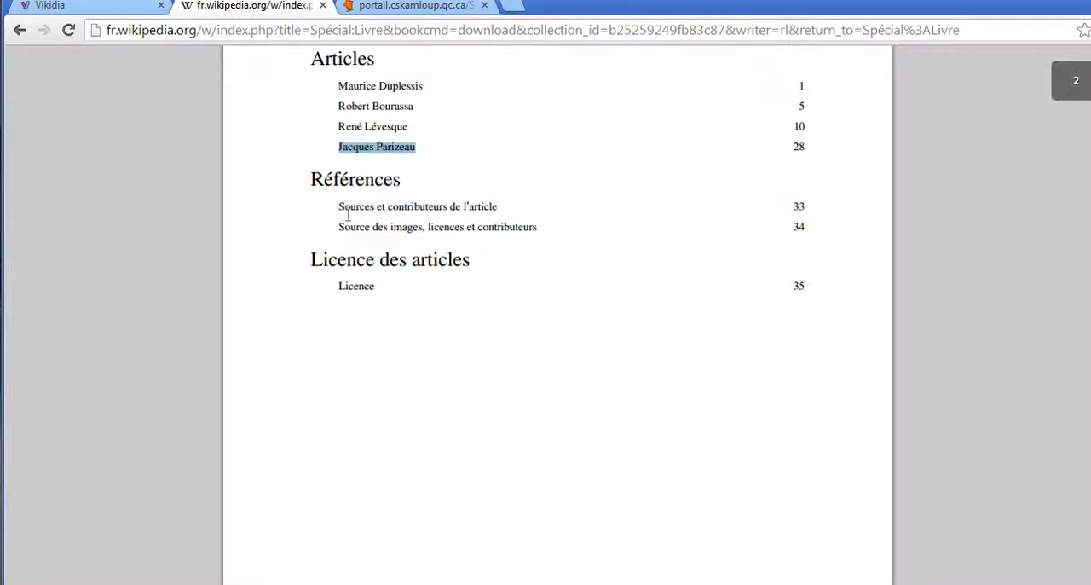
left_click_drag(339, 206, 406, 228)
left_click_drag(339, 261, 418, 272)
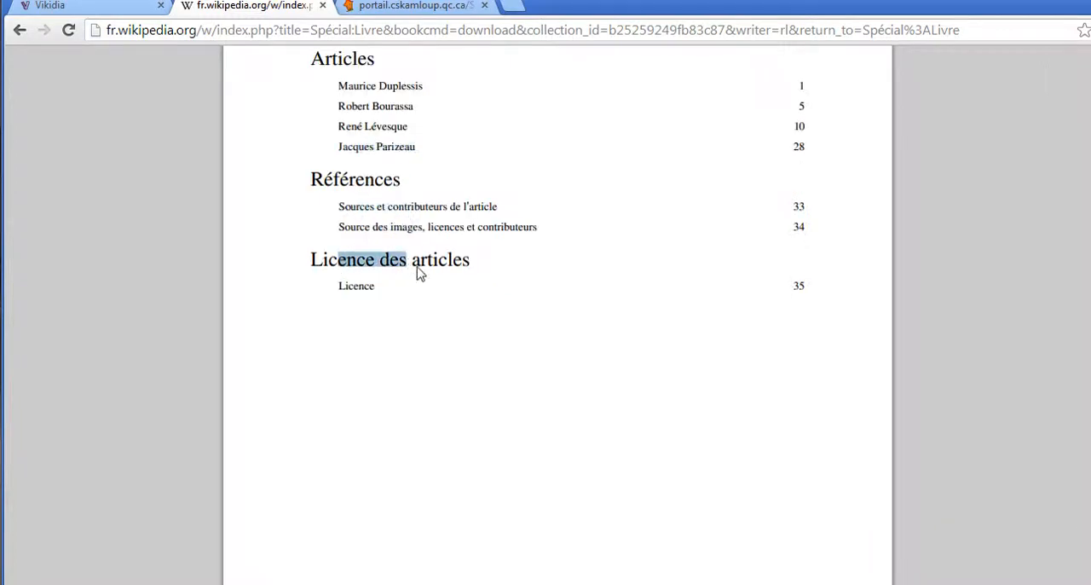
Look through the article pages of the PDF, from Maurice Duplessis to René Lévesque
scroll(416, 274, "down", 10)
scroll(332, 279, "down", 15)
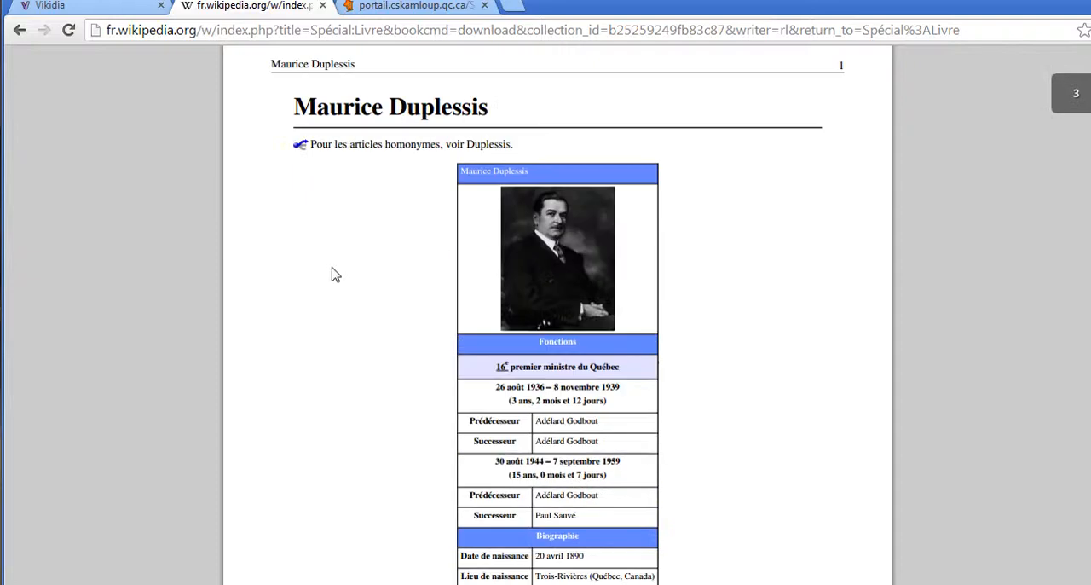
scroll(342, 281, "down", 20)
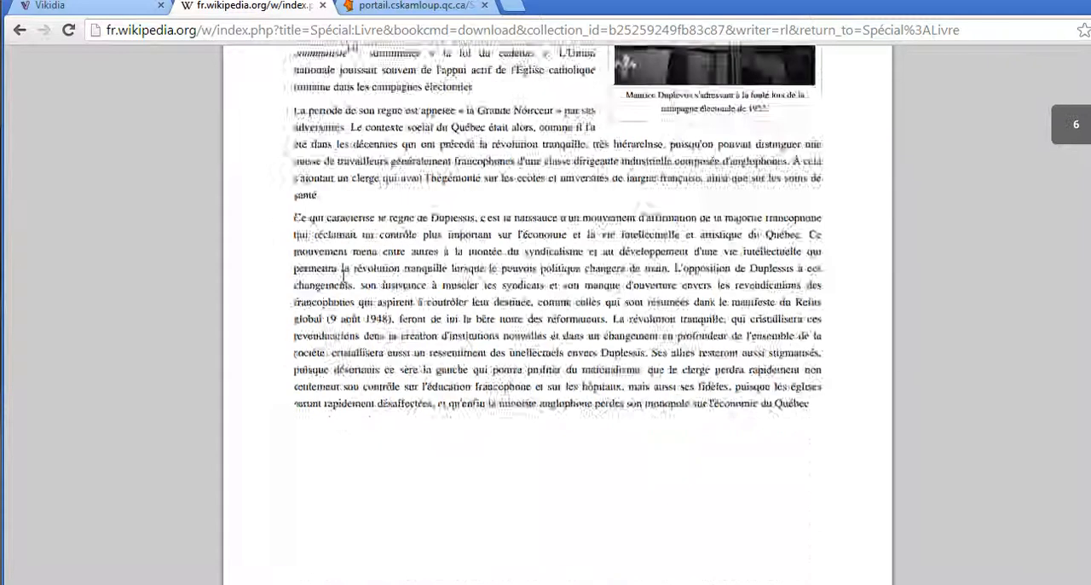
scroll(346, 278, "down", 20)
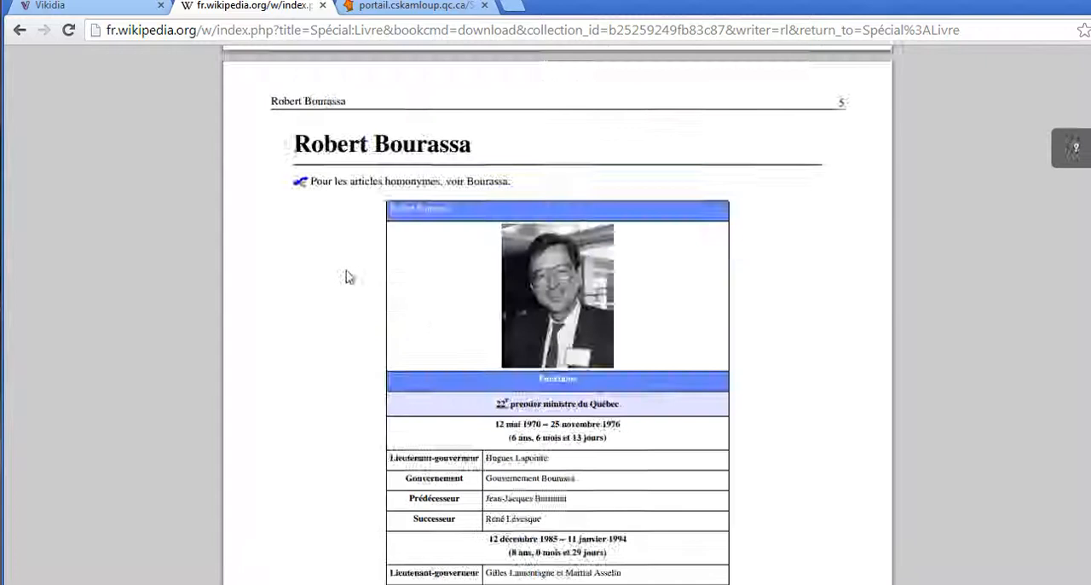
scroll(346, 278, "down", 20)
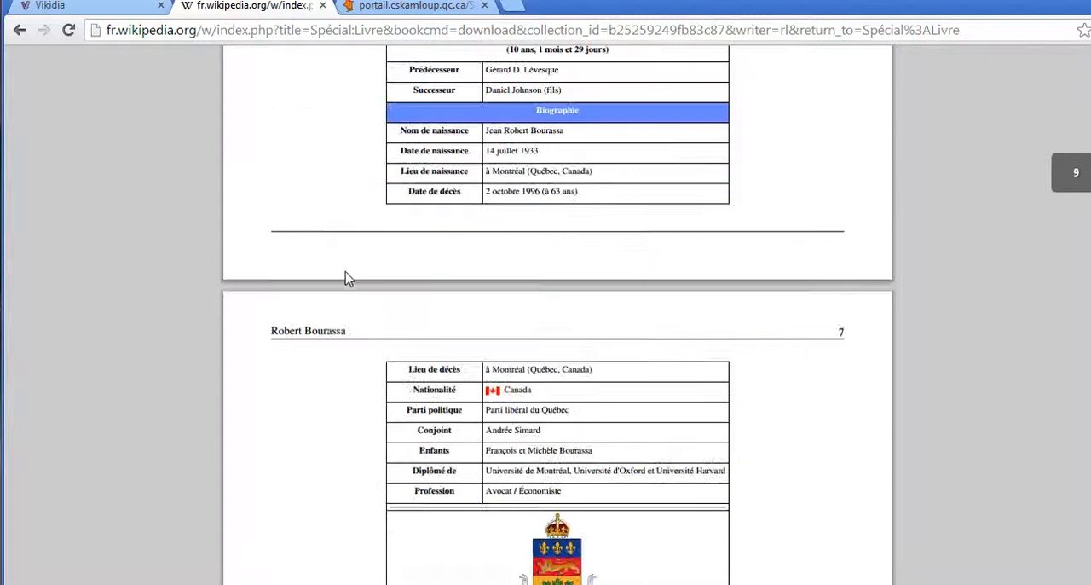
scroll(352, 273, "down", 20)
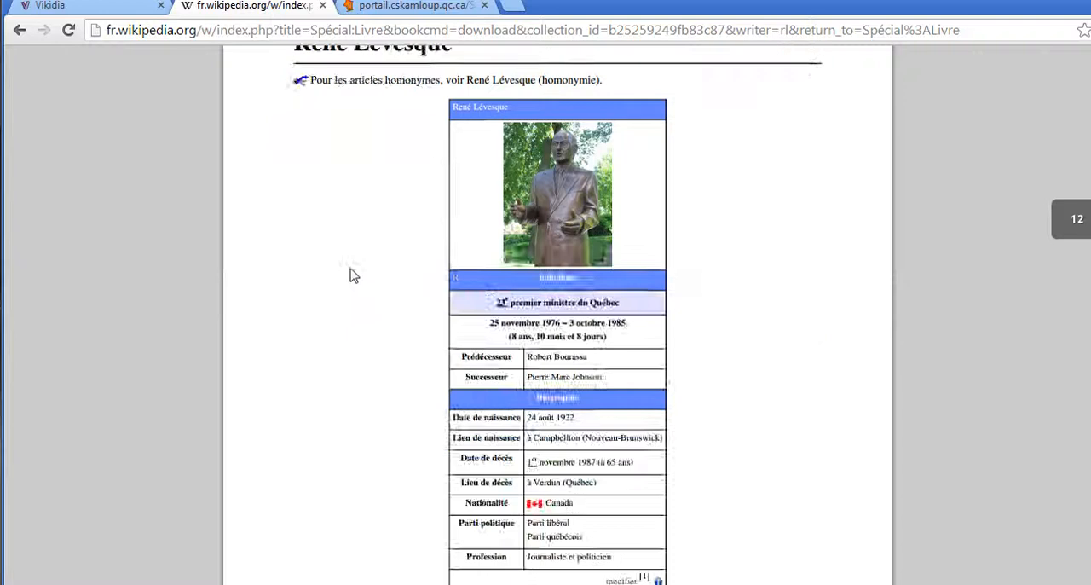
scroll(351, 274, "up", 20)
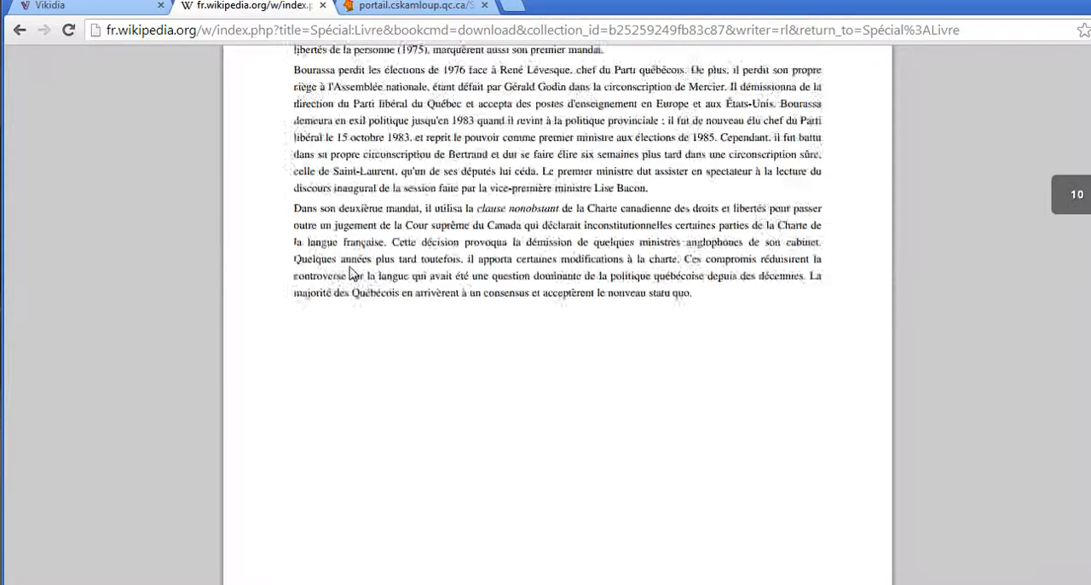
scroll(351, 274, "up", 5)
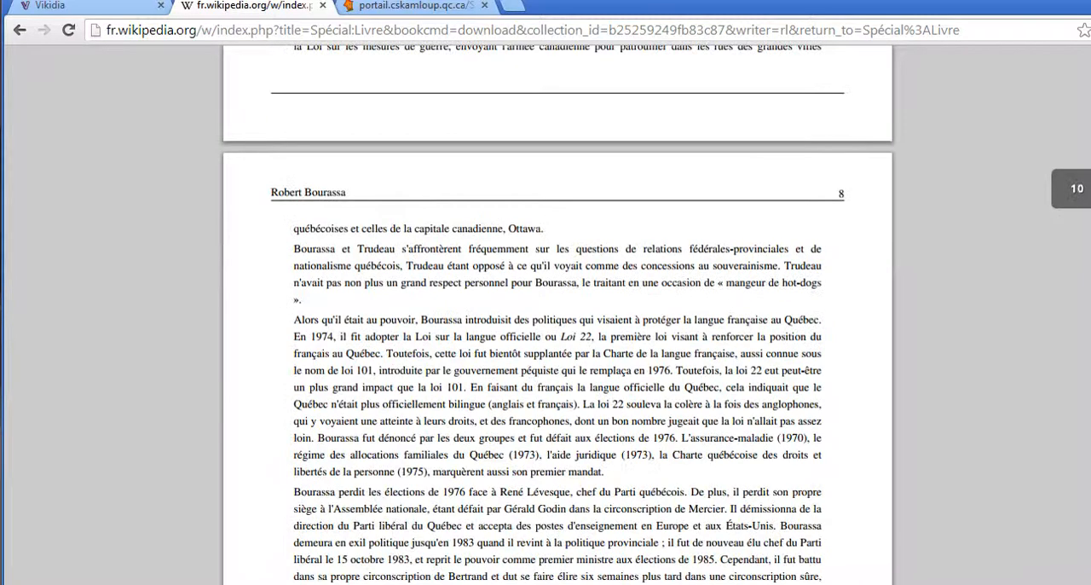
Save the PDF to the desktop (Bureau) as "Les premiers ministres du Québec.pdf"
left_click(1090, 30)
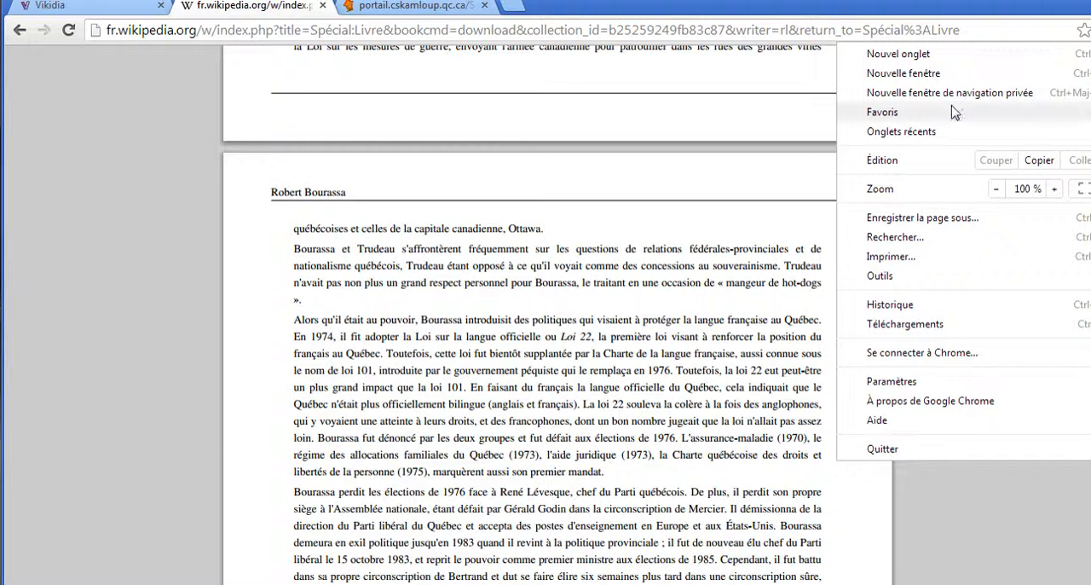
left_click(896, 223)
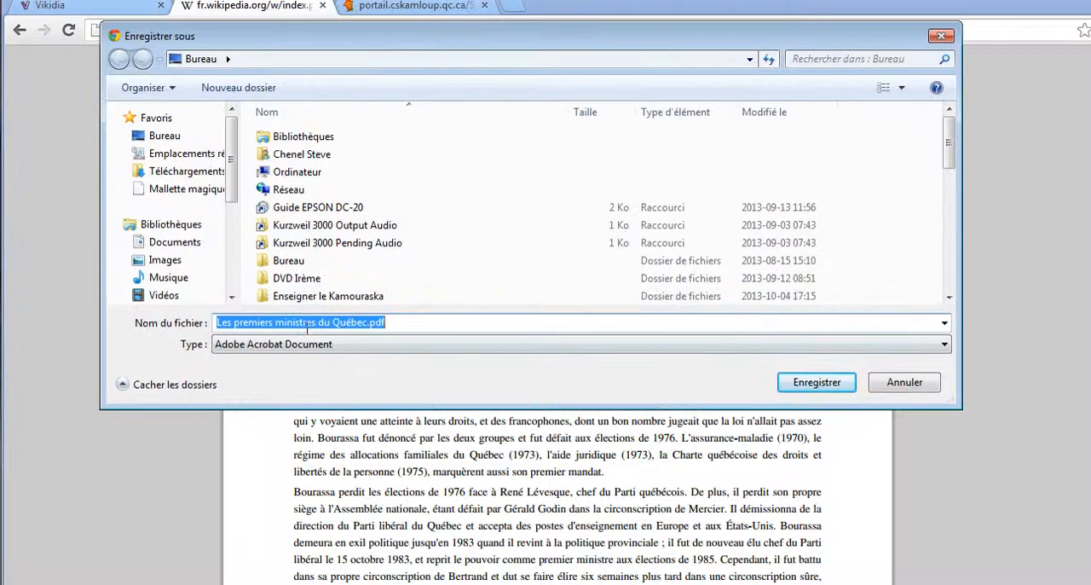
left_click(158, 137)
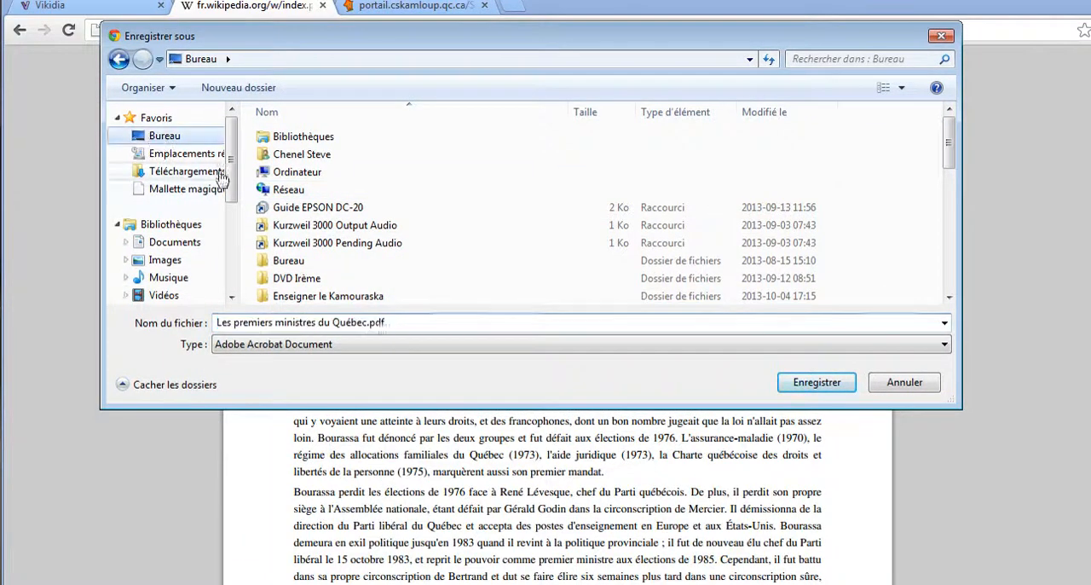
left_click(817, 382)
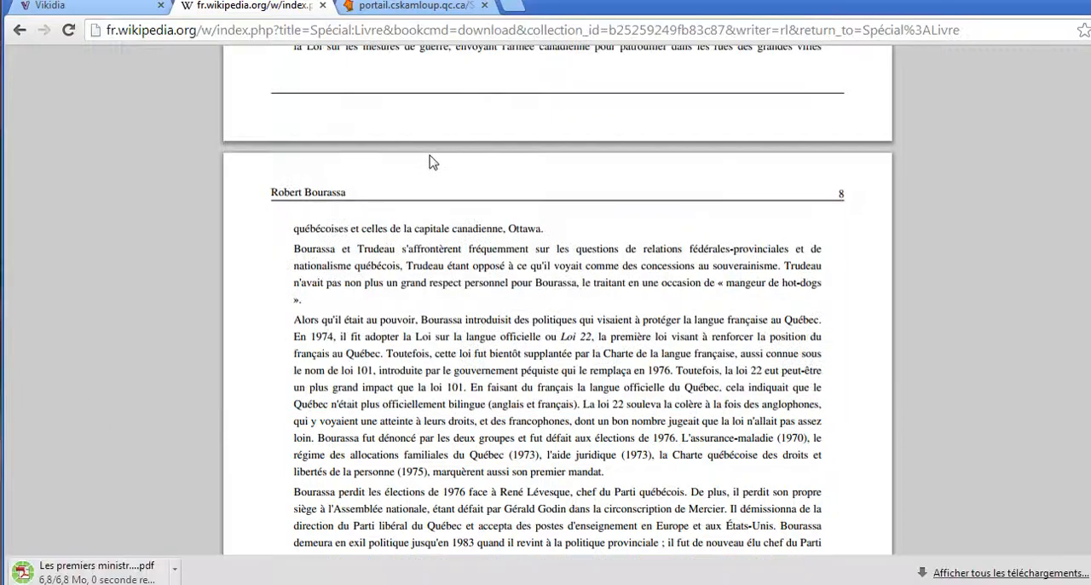
Switch to the Édu-groupe portal and upload "Les premiers ministres du Québec.pdf" from the desktop to the test2 community's files
left_click(409, 7)
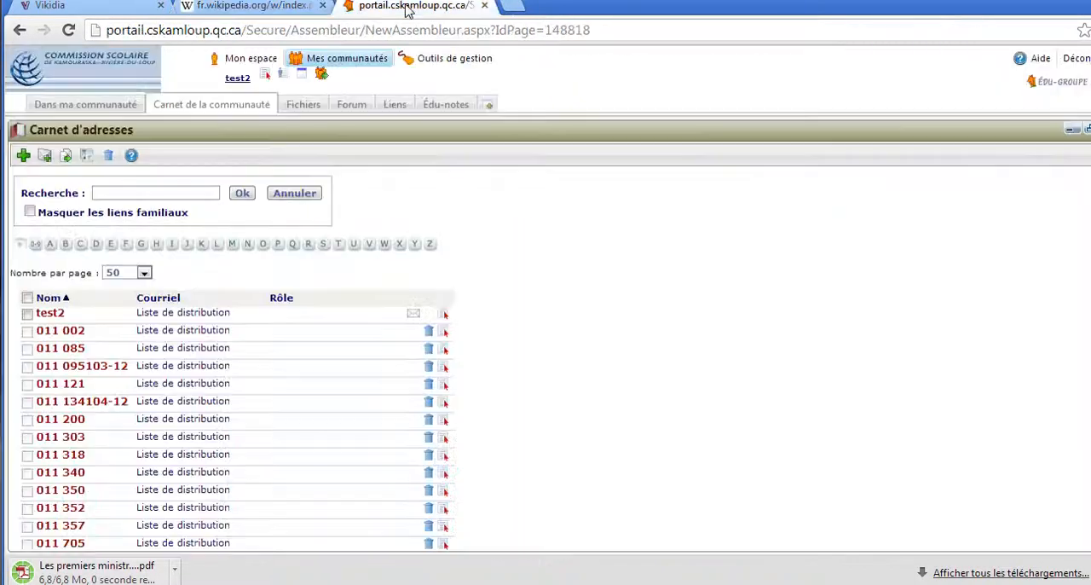
left_click(313, 106)
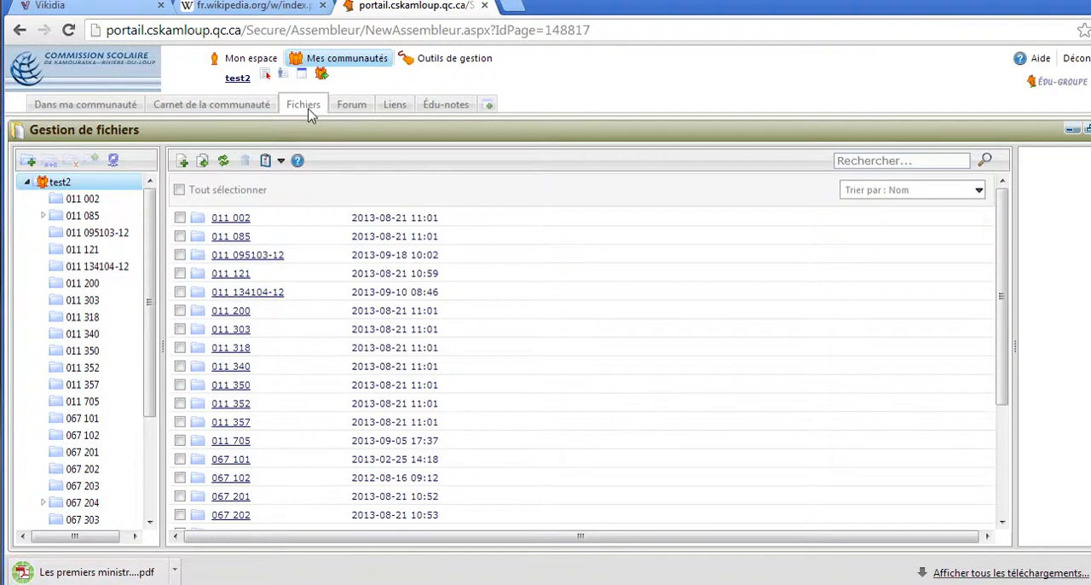
left_click(181, 162)
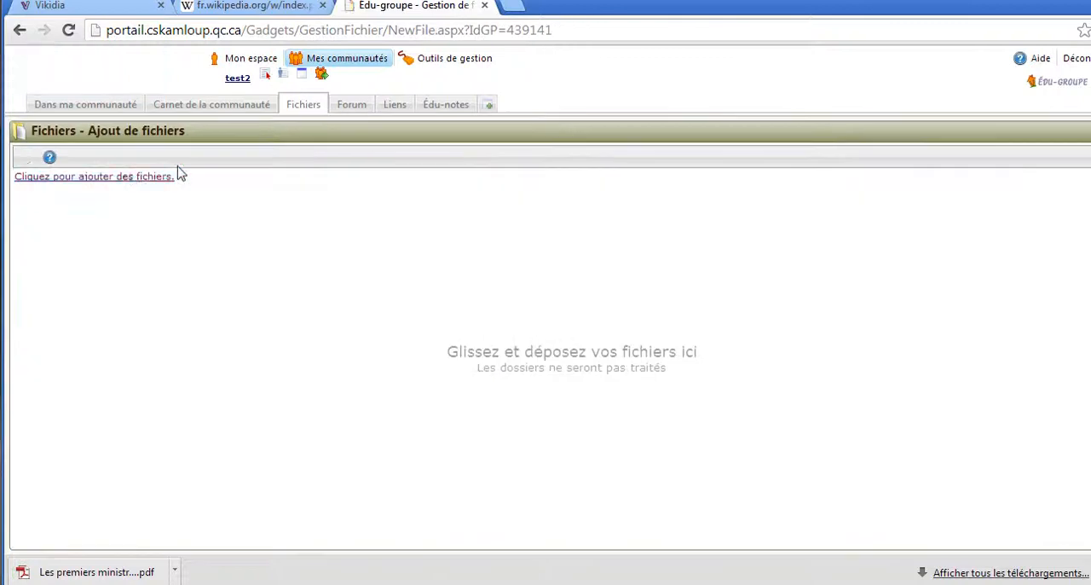
left_click(132, 177)
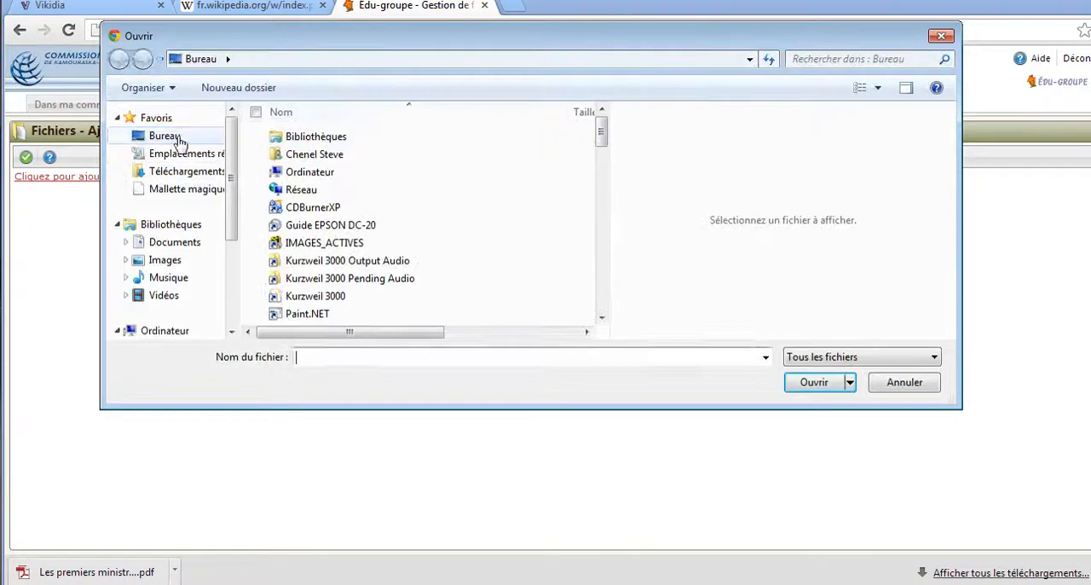
left_click_drag(601, 132, 601, 239)
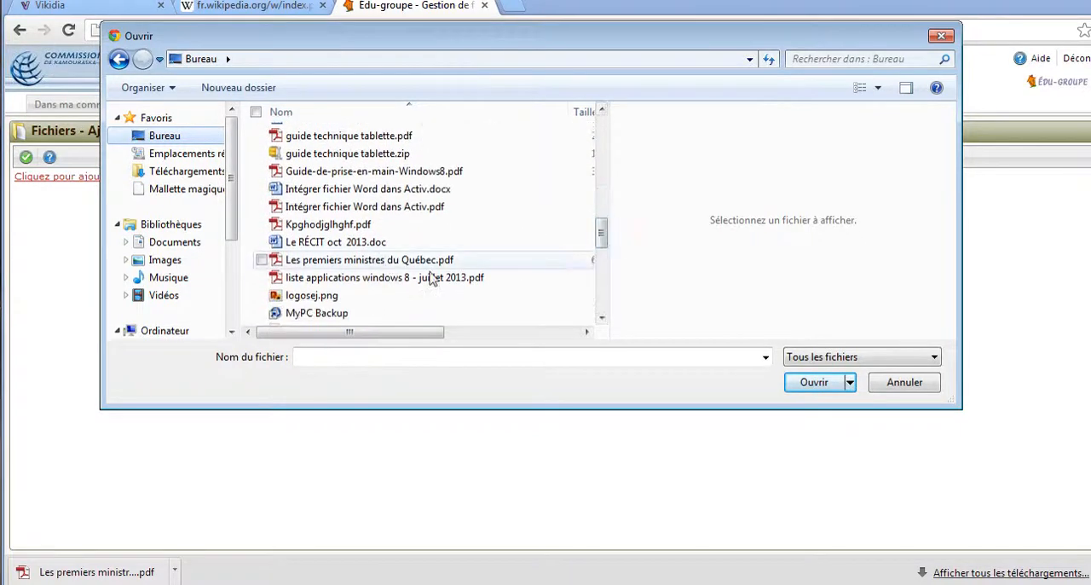
left_click(806, 383)
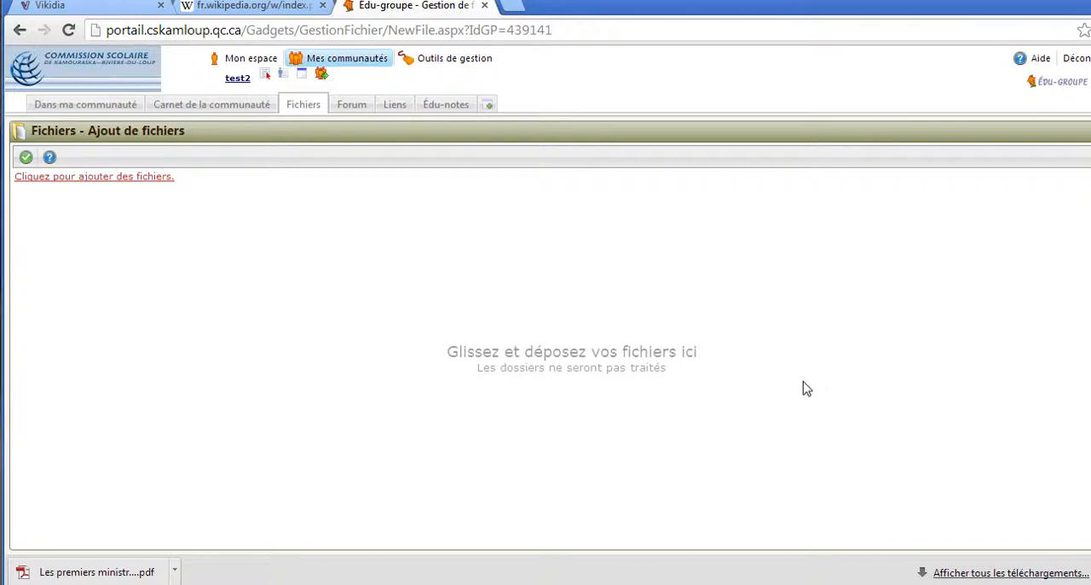
left_click(26, 159)
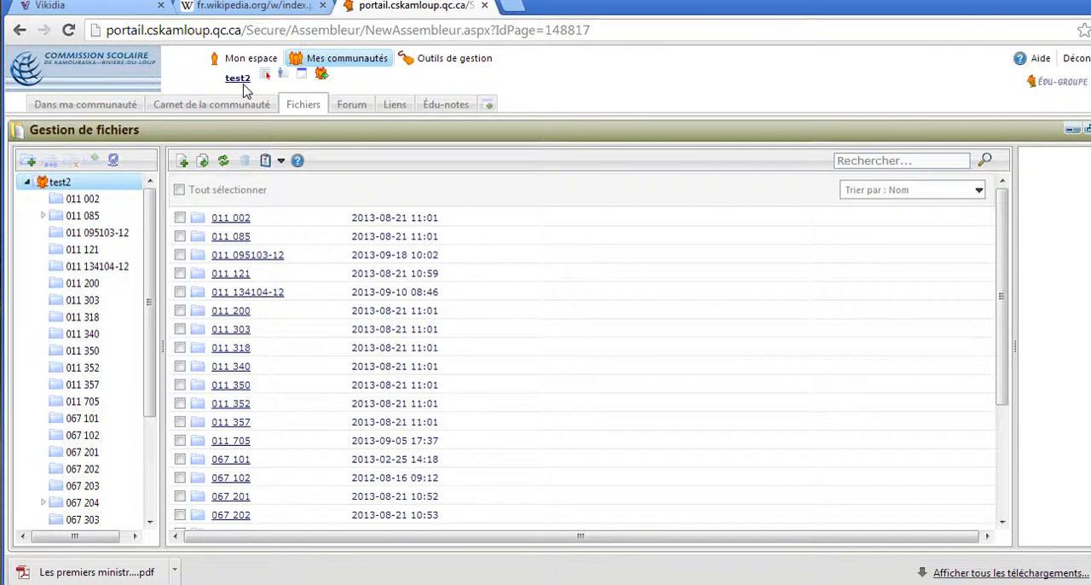
left_click(249, 7)
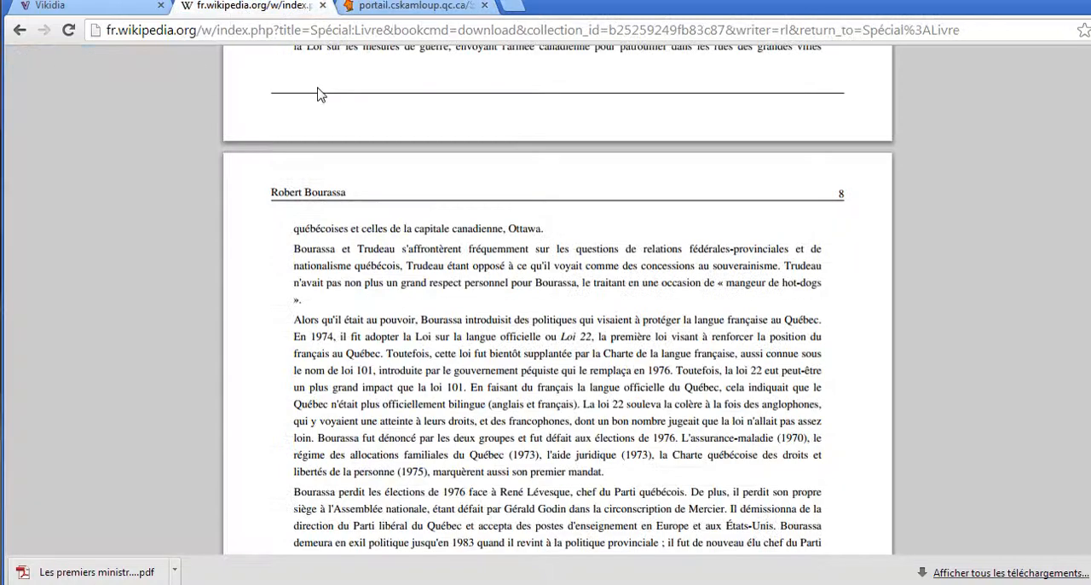
scroll(316, 103, "up", 3)
scroll(308, 115, "up", 8)
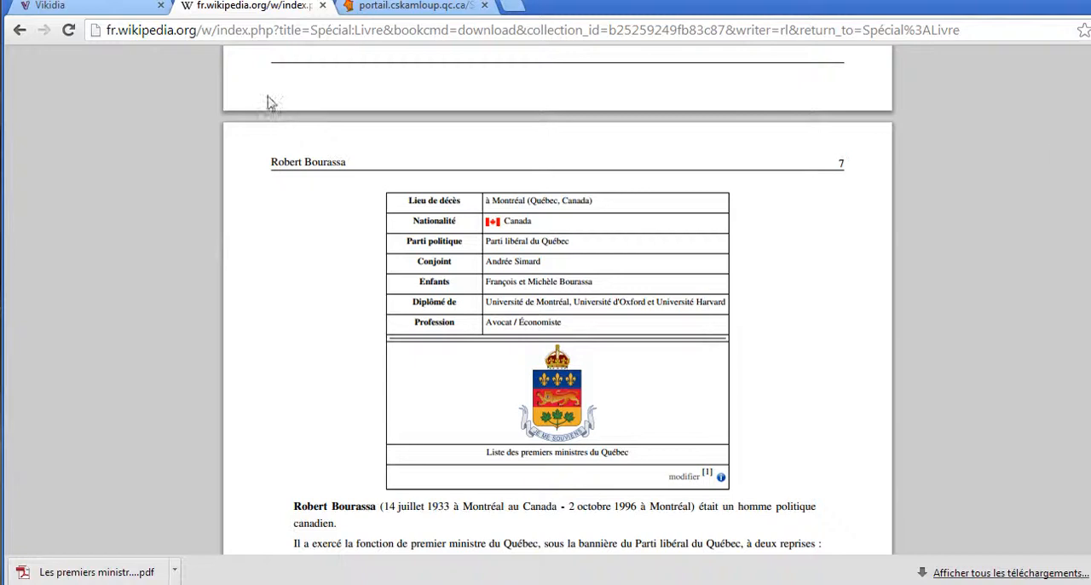
Switch to the Vikidia home page and start its book creator (Créateur de livres)
left_click(75, 9)
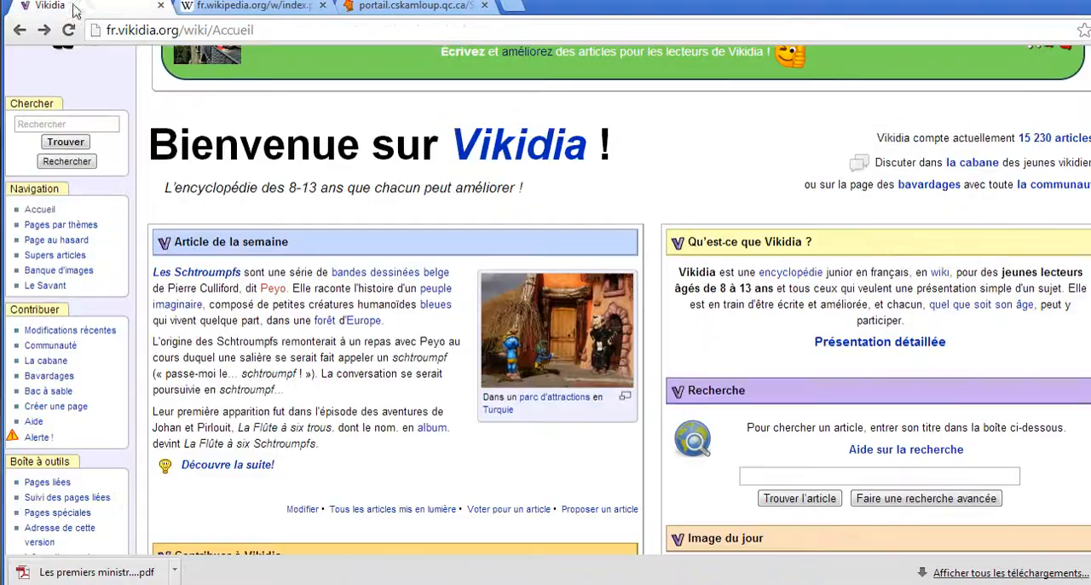
scroll(192, 175, "up", 2)
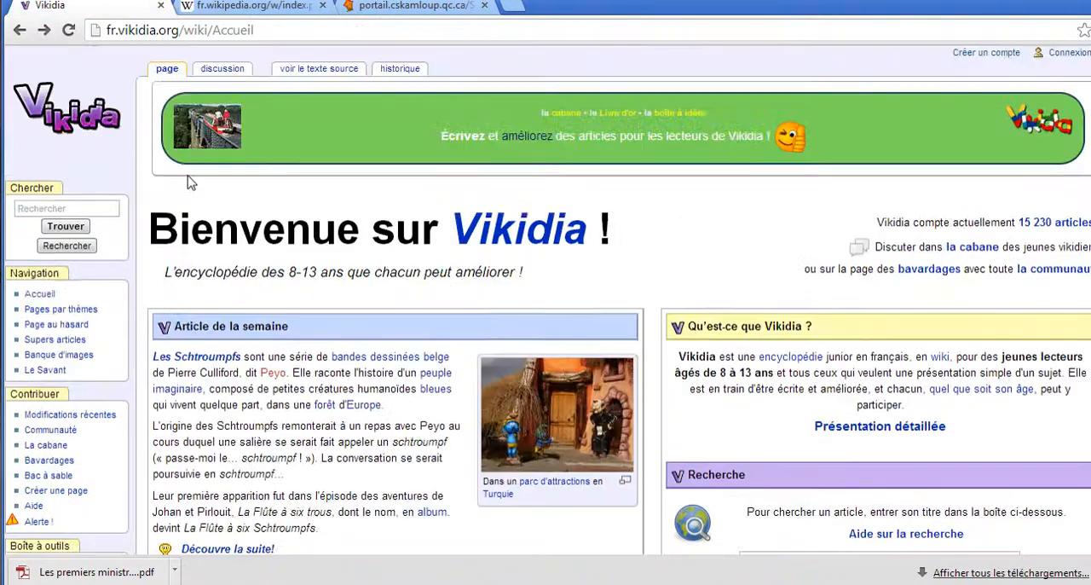
scroll(179, 173, "down", 6)
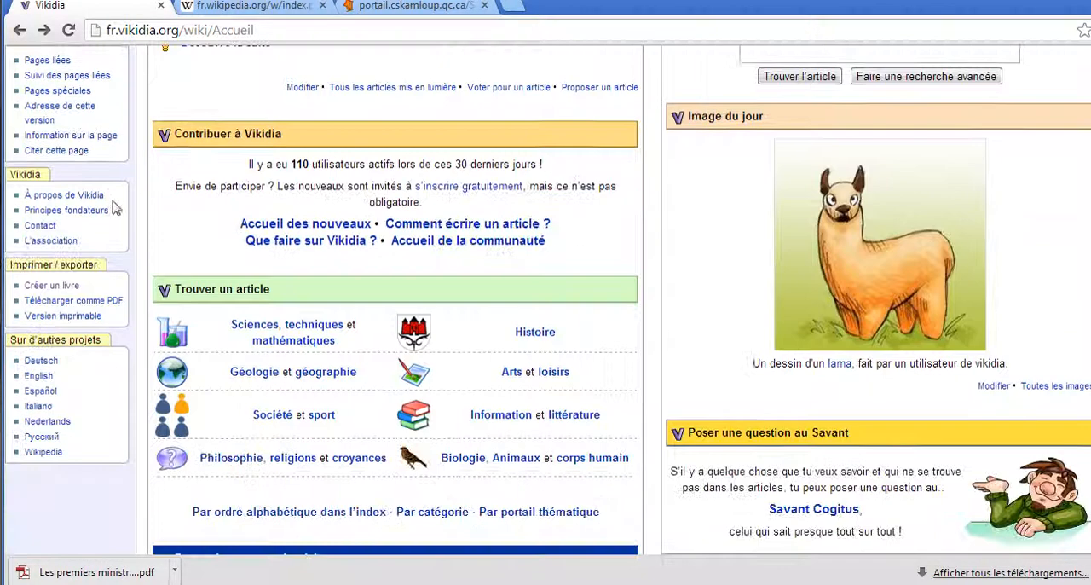
left_click(51, 290)
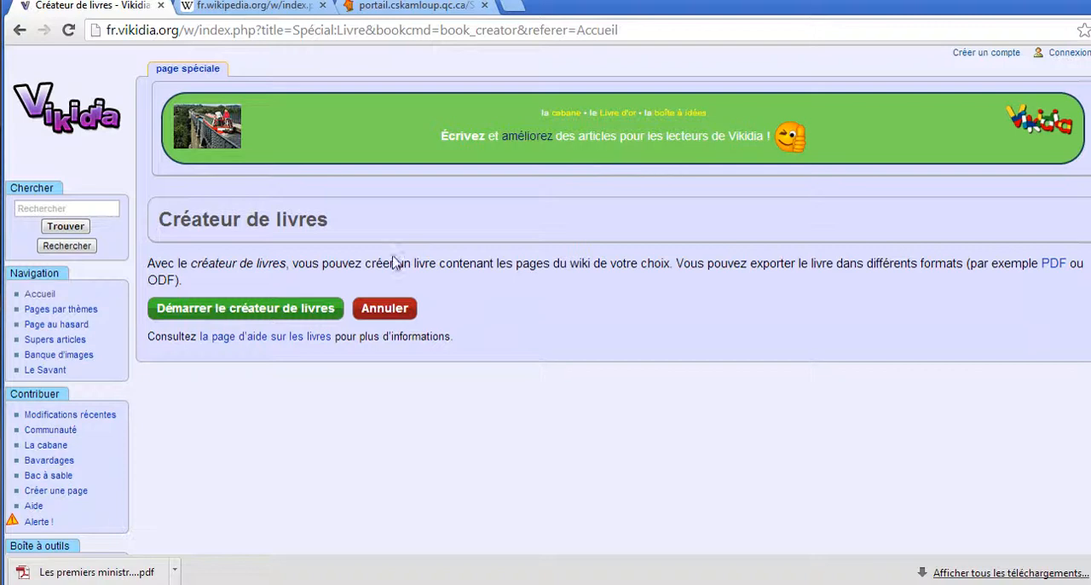
left_click(262, 322)
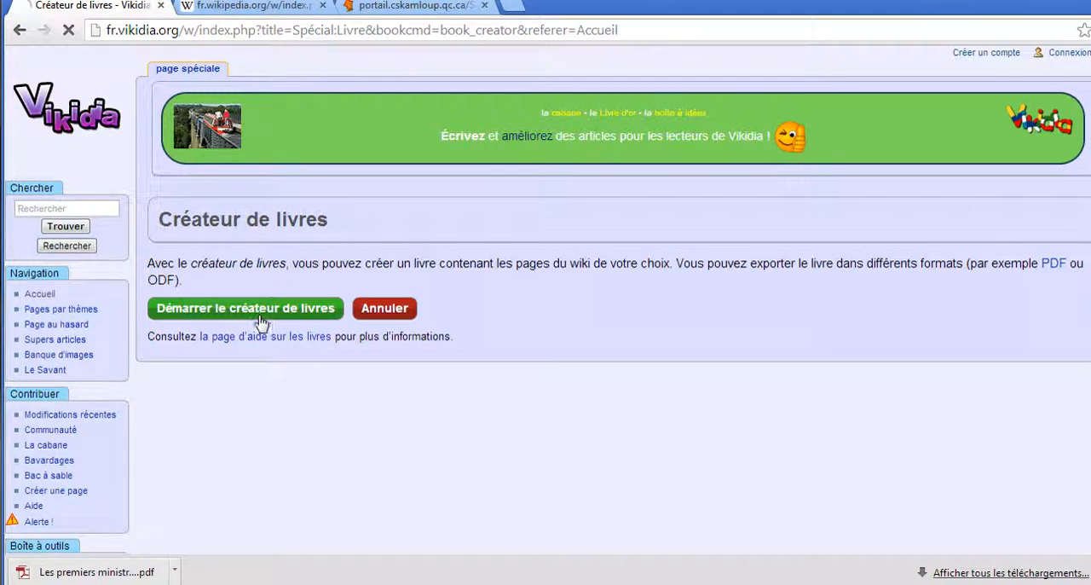